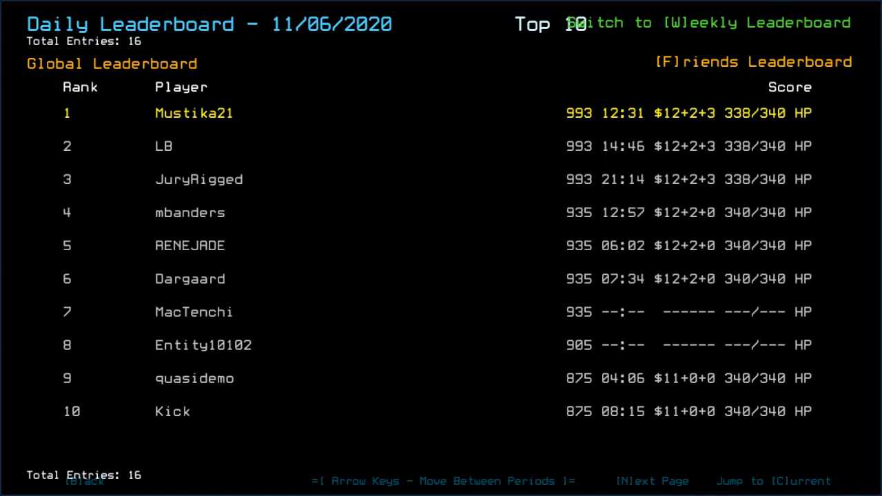
Page through the global and friends daily rankings, then start the challenge run.
key(Left)
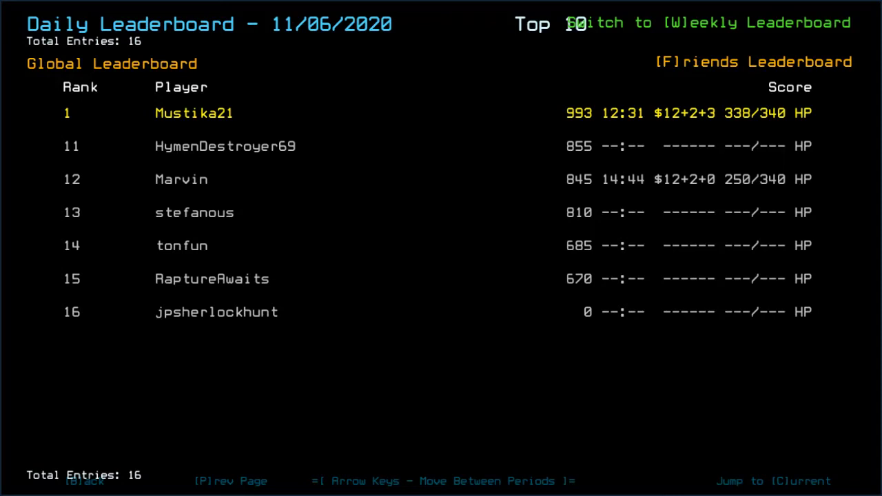
key(f)
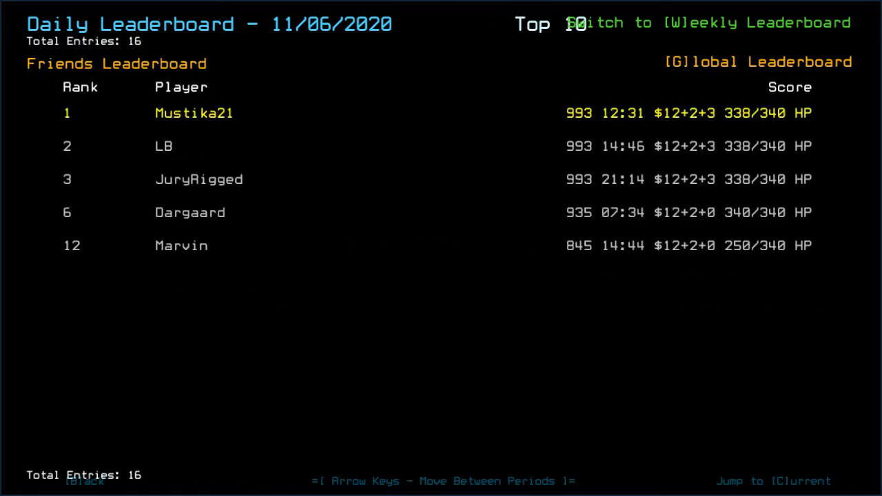
key(b)
key(w)
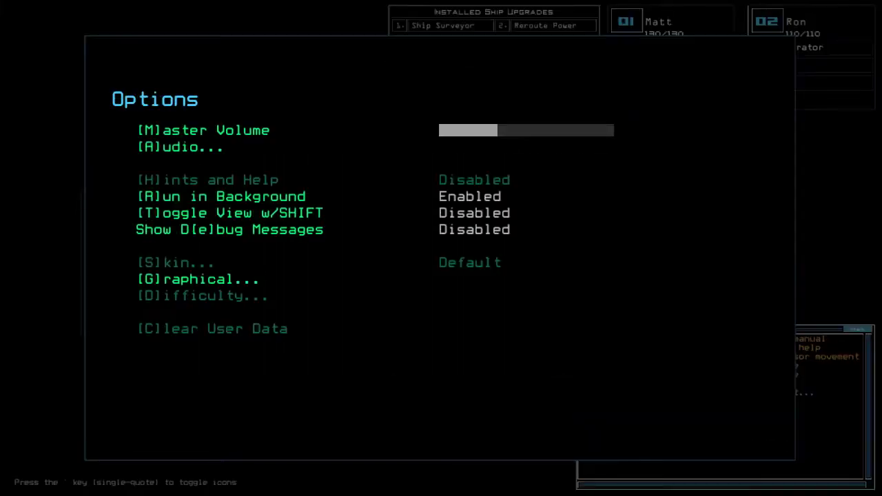
Set Far View to Simple and Quality to Medium, then back out to the ship map.
key(g)
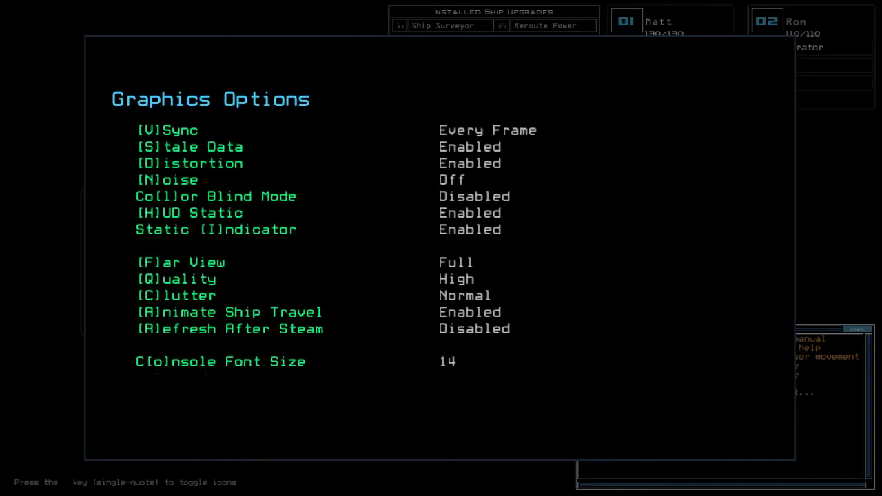
key(f)
key(q)
key(b)
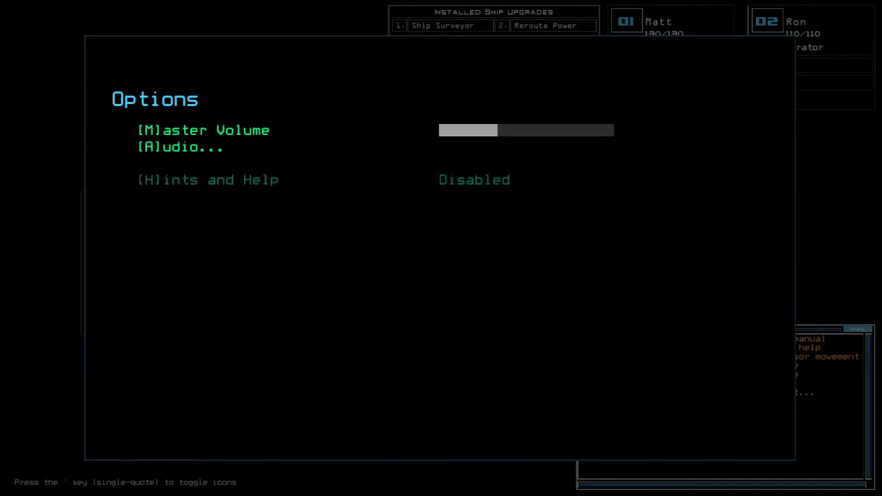
key(b)
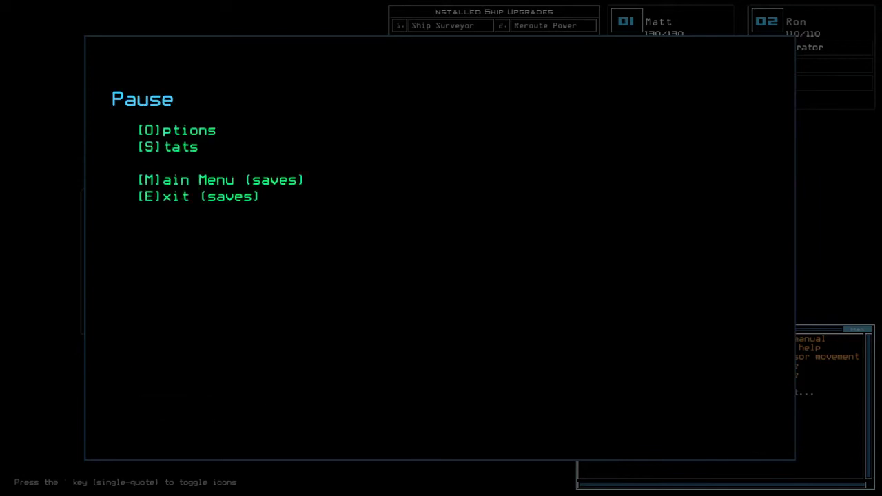
key(b)
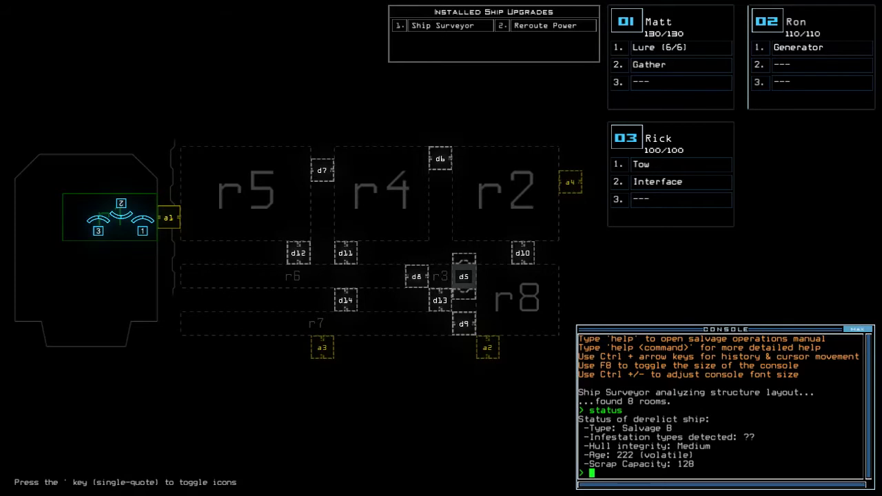
Swap upgrades so drone 03 carries Lure and Gather, with Gather in slot three.
key(Tab)
text(swap)
key(Return)
text(s)
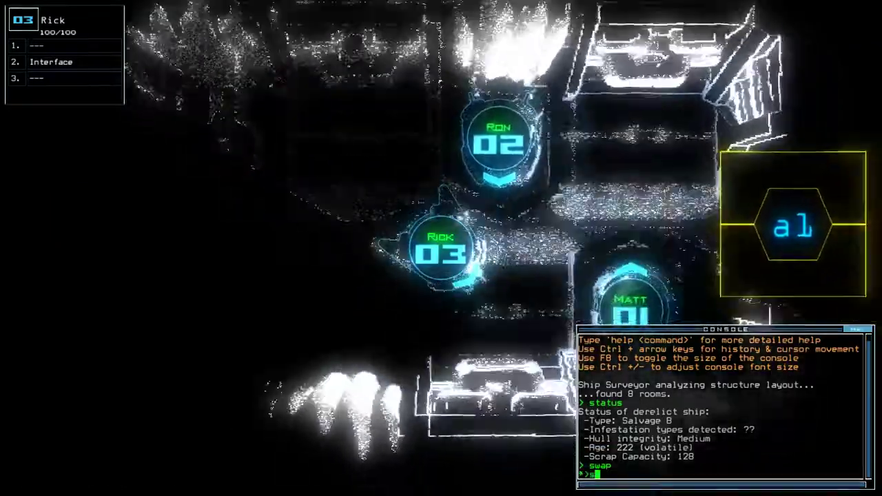
text(wap)
key(Return)
key(Return)
key(Escape)
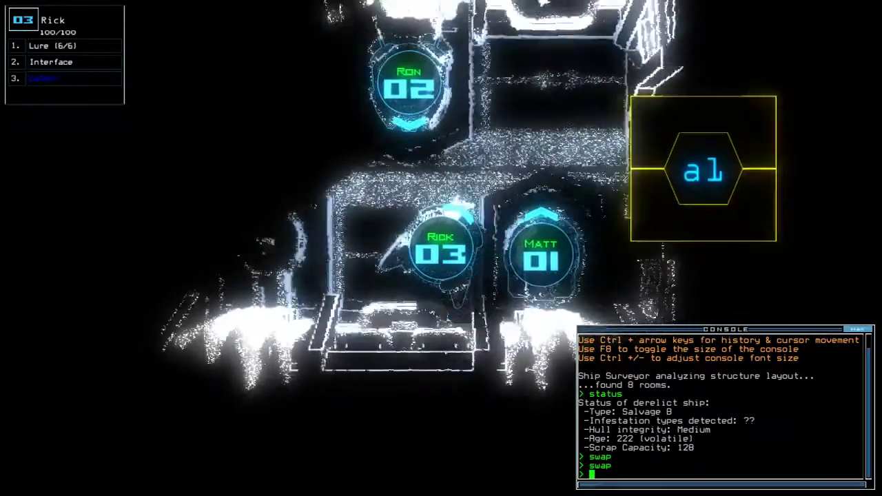
Redock at airlock a4, drop a lure beside drone 03, and start the mission.
key(Tab)
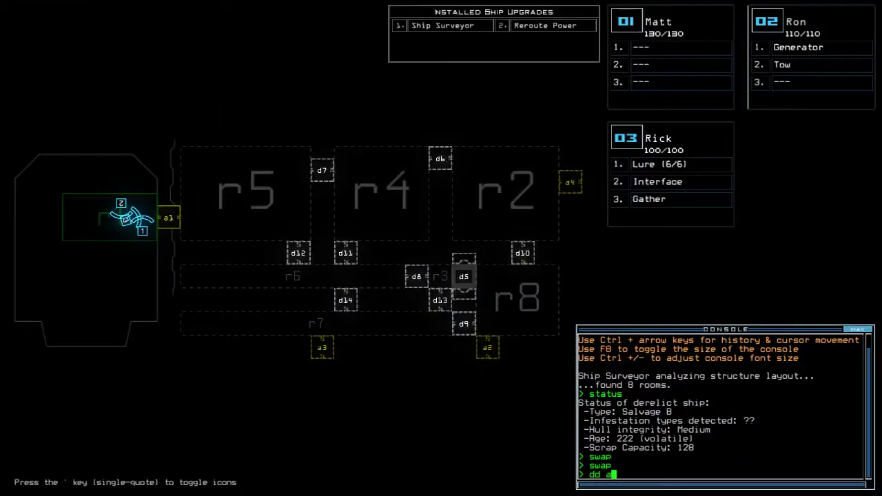
text(4)
key(Return)
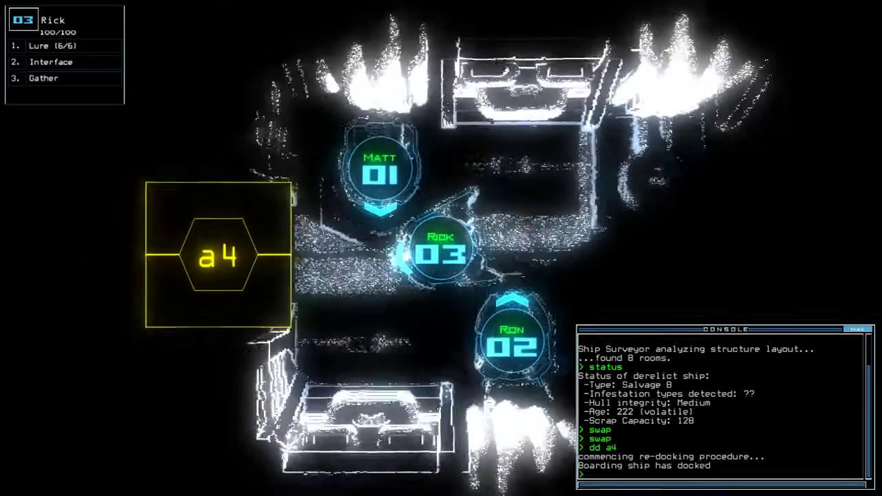
text(l)
key(Return)
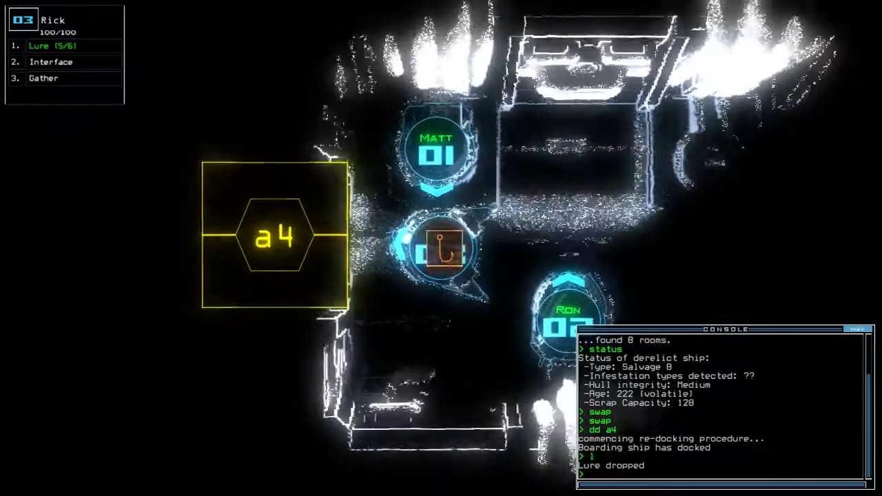
text(ar)
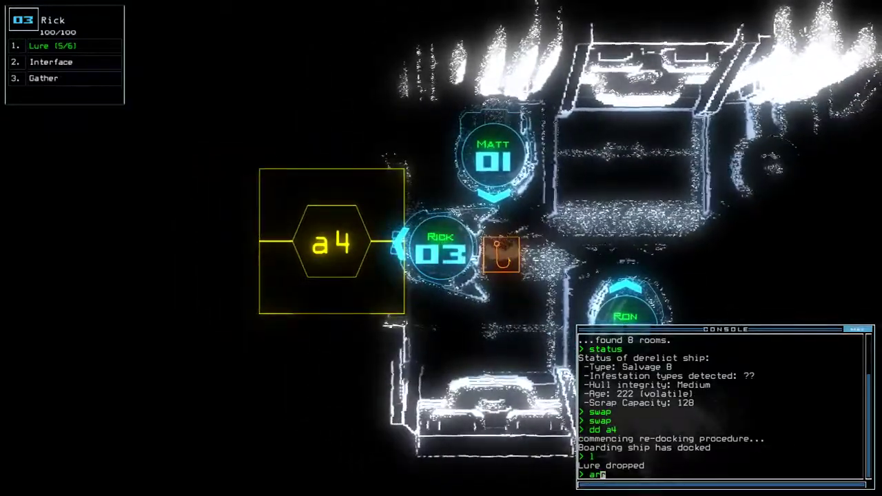
text(r)
key(Return)
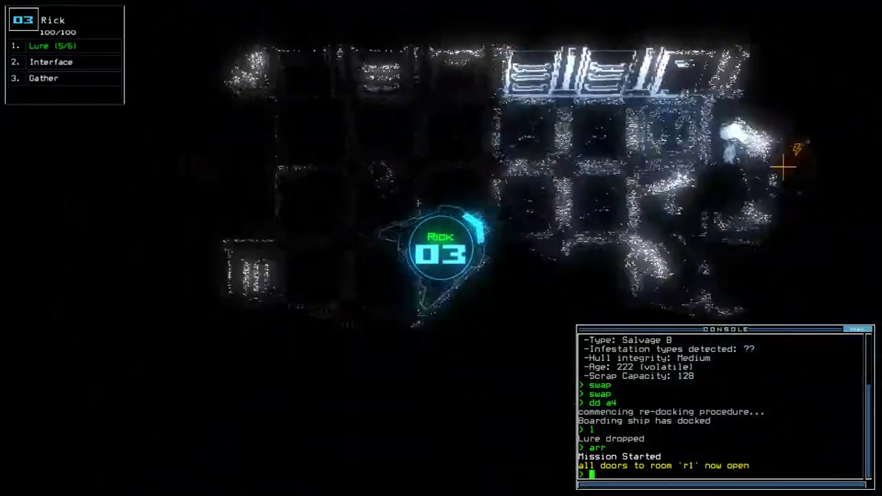
text(navigate 2)
Send drone 2 to room r2 and activate its generator to power the ship.
key(Return)
key(Tab)
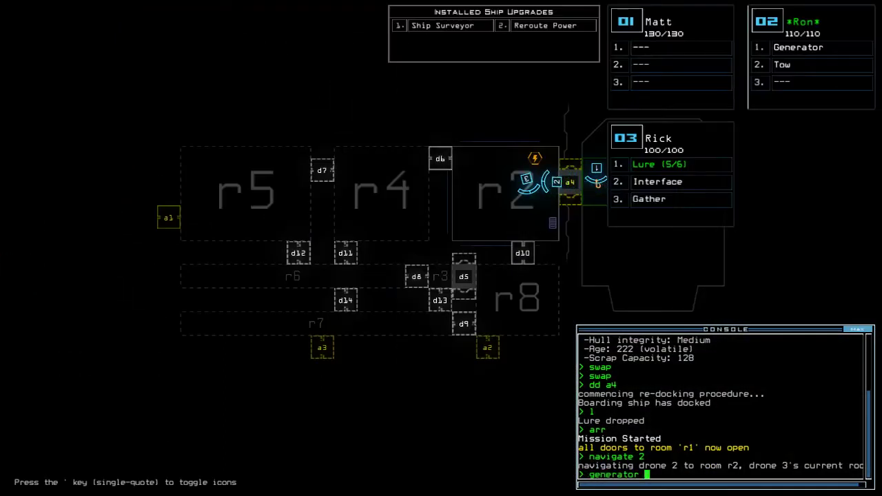
text(3)
key(Return)
key(Tab)
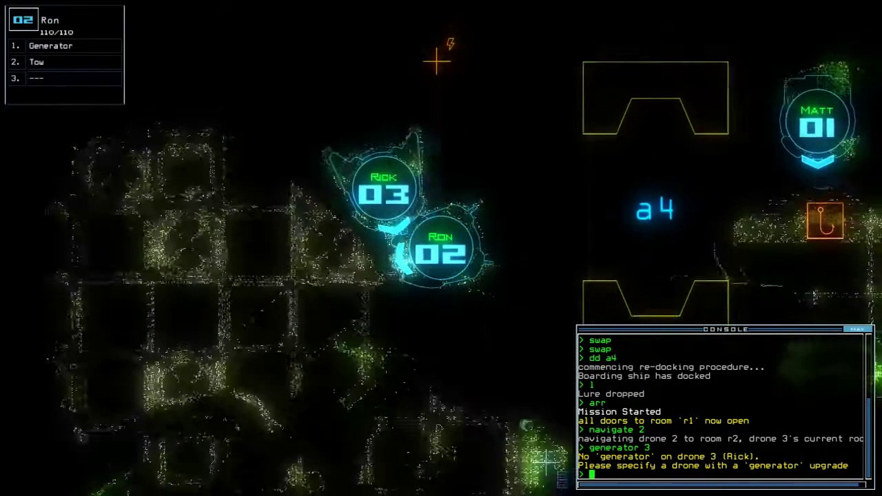
text(g)
key(Return)
key(Tab)
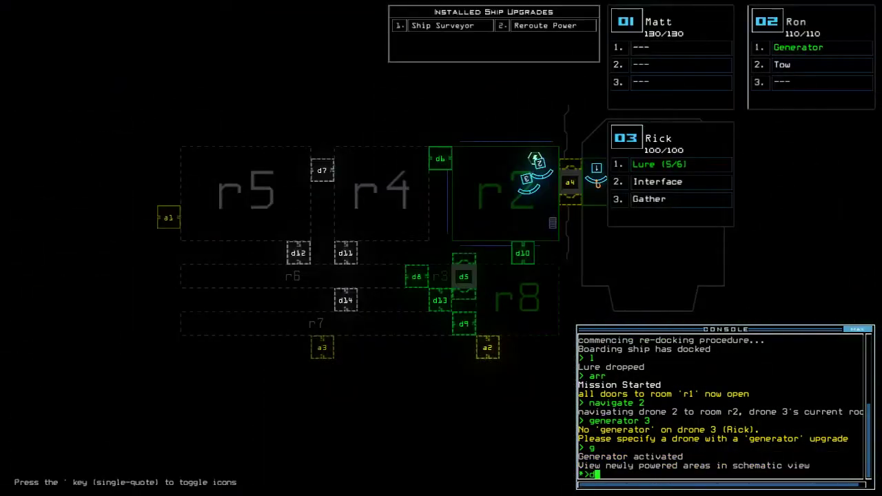
text(5)
Open door d5, drop a second lure with drone 03, and open door d10.
key(Return)
key(Tab)
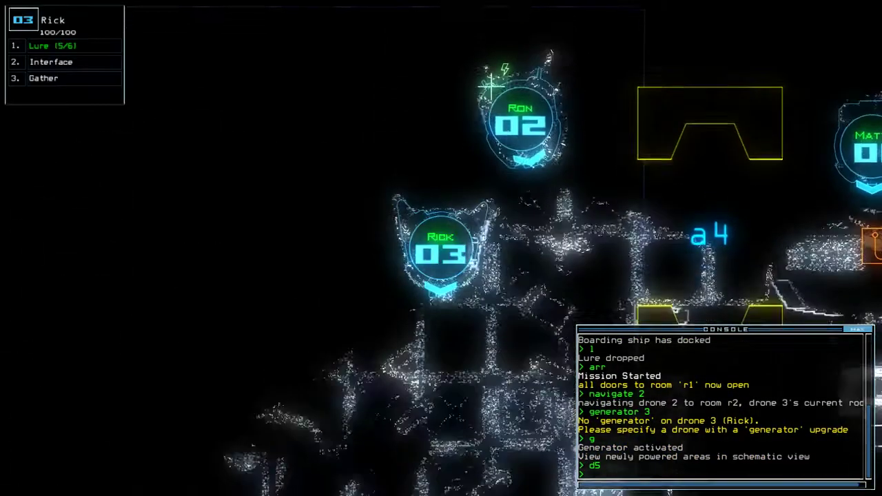
text(l)
key(Return)
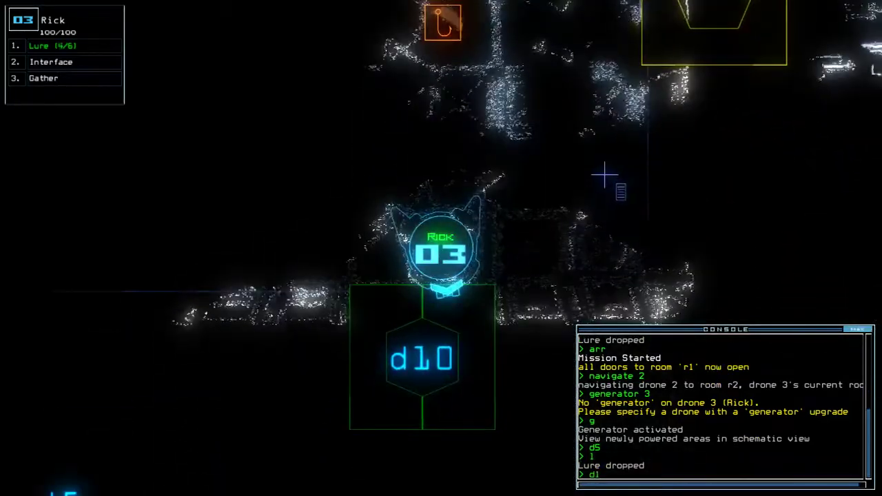
text(d10)
key(Return)
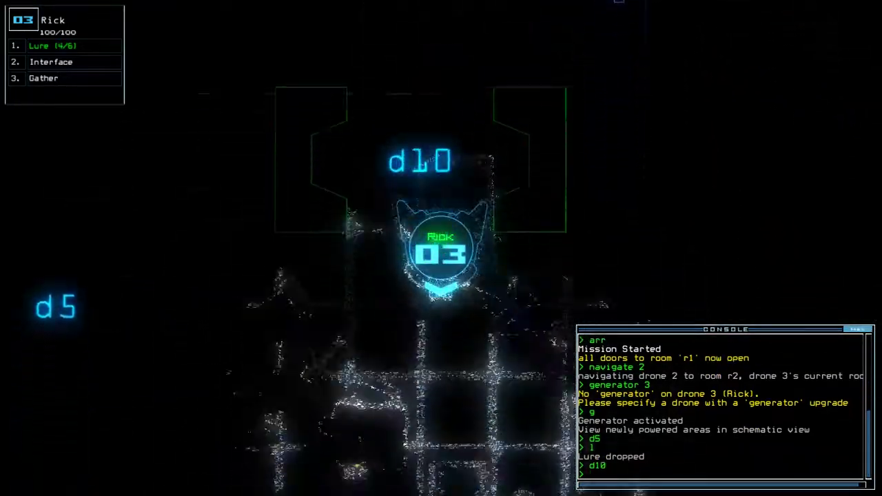
text(g)
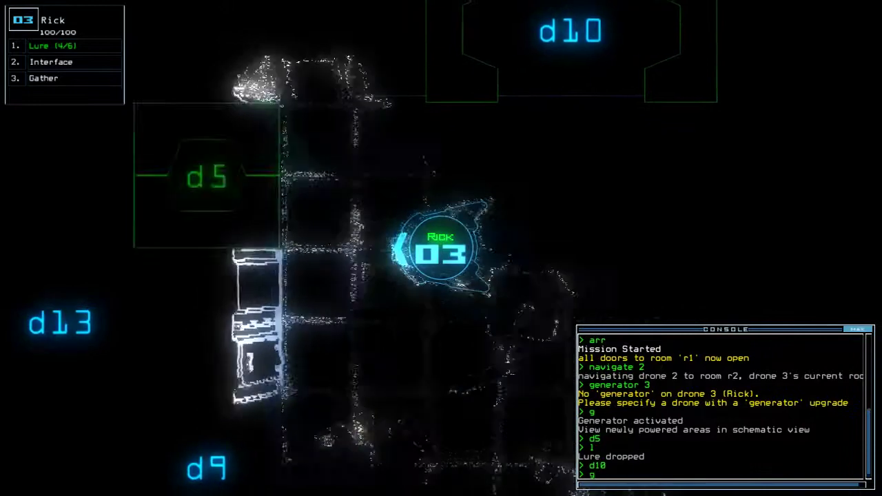
Have drone 03 gather several pieces of scrap, then a jump cell of fuel.
key(Return)
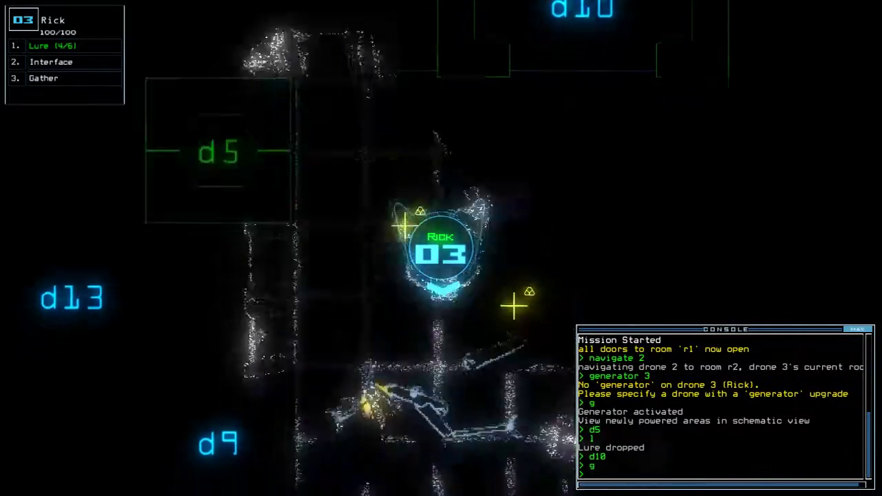
text(g)
key(Return)
text(g)
key(Return)
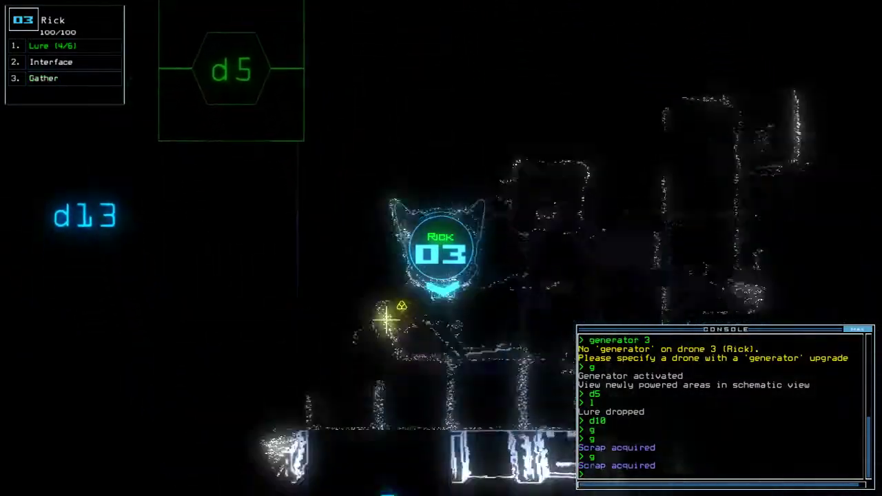
text(g)
key(Return)
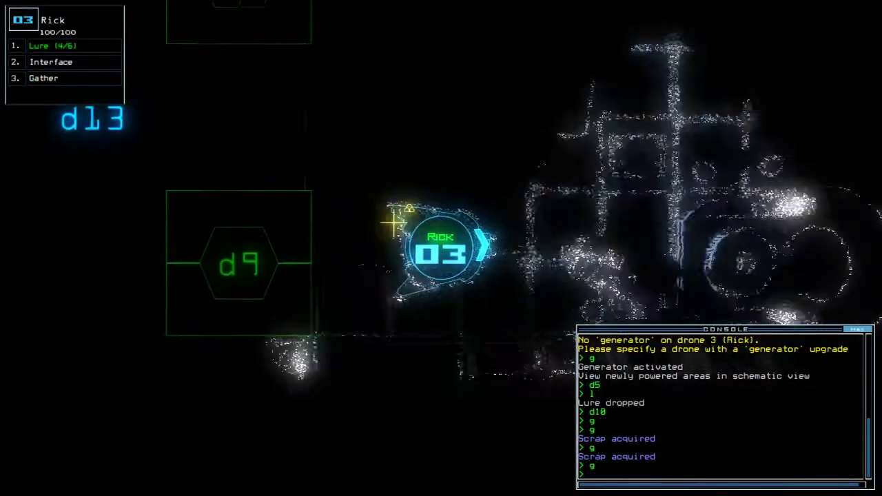
text(g)
key(Return)
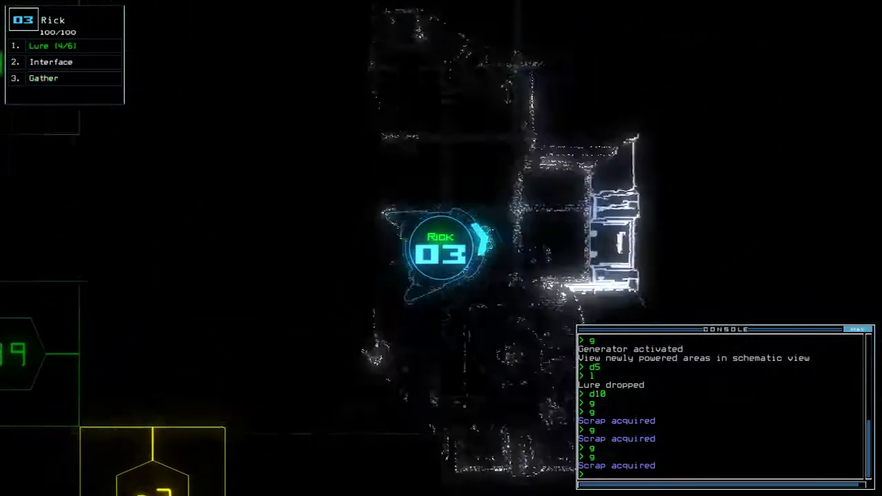
text(g)
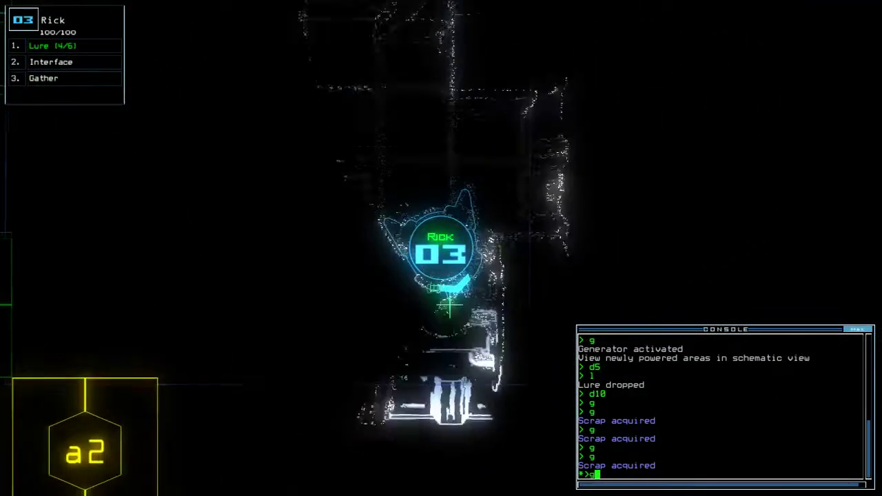
key(Return)
key(Tab)
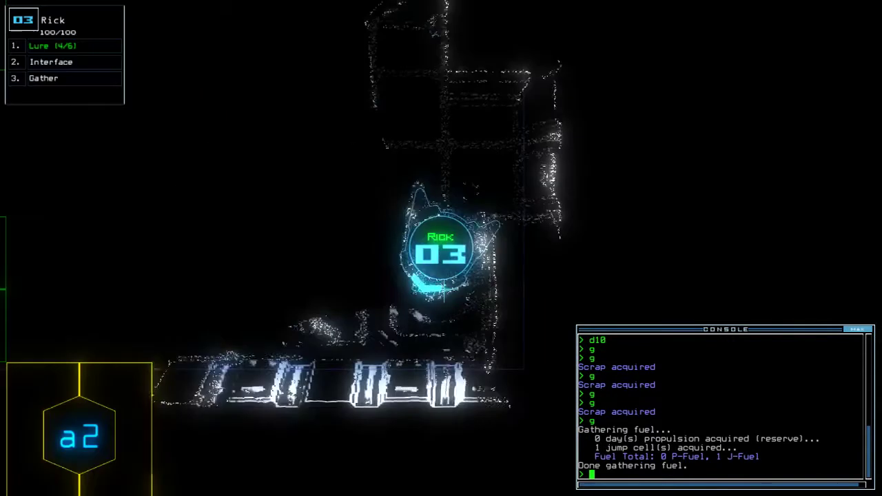
Drop another lure near drone 03 and open doors d5 and d9.
key(Tab)
key(Return)
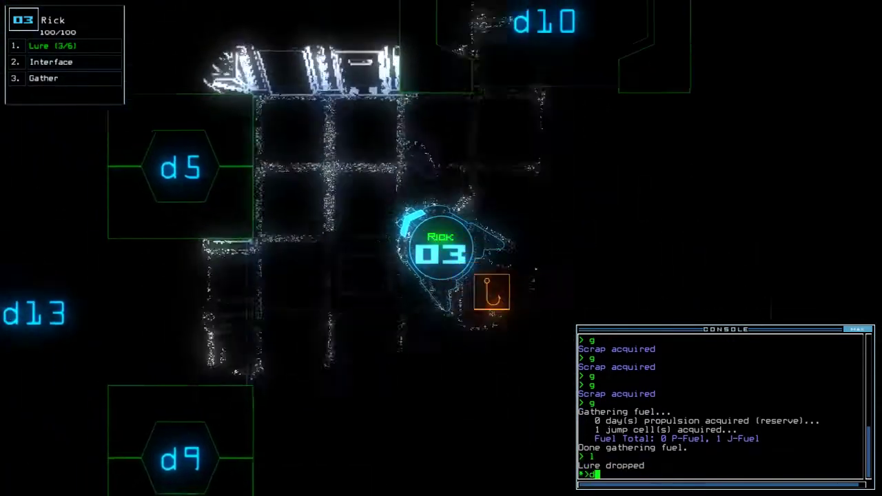
text(d5)
key(Return)
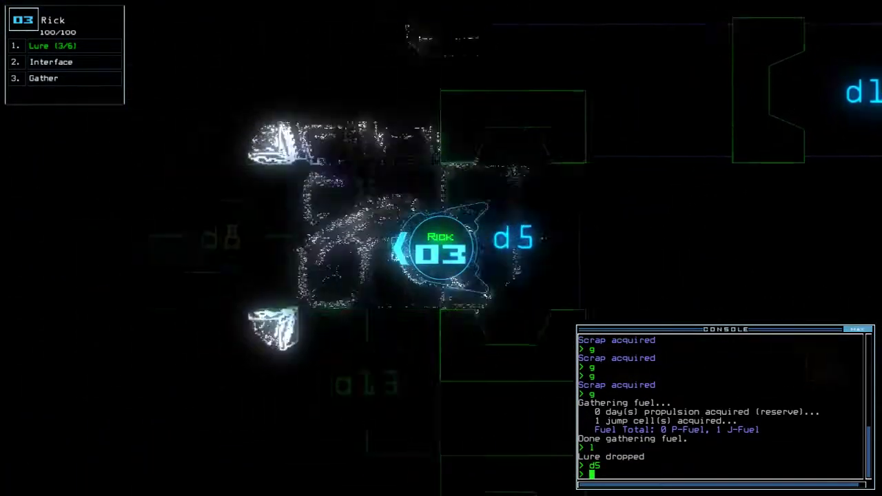
text(d5)
key(Return)
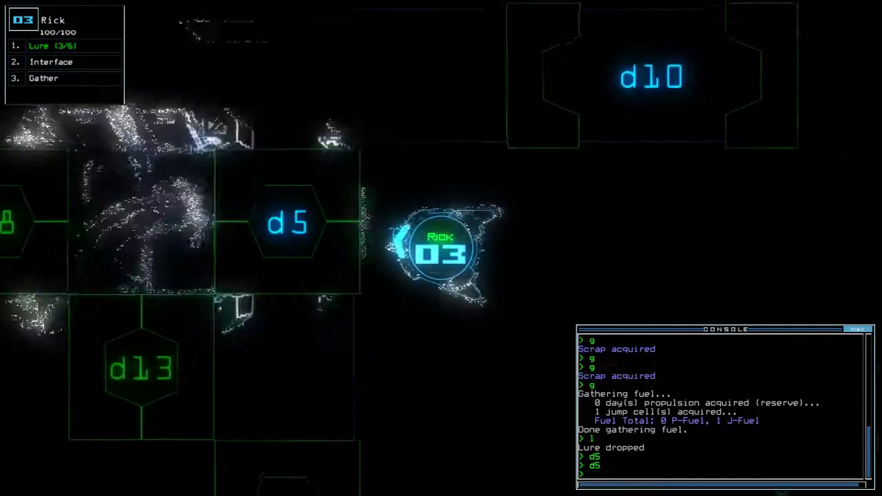
text(d9)
key(Return)
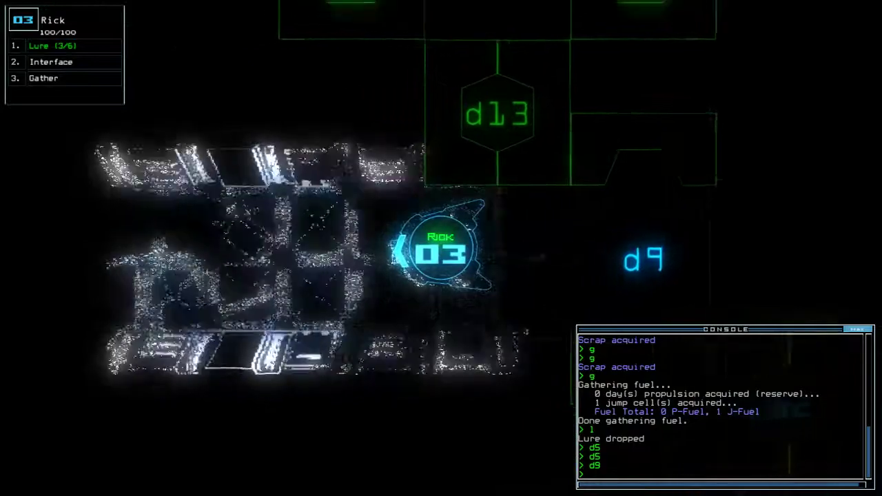
text(g)
Gather all the scrap in the room past door d9.
key(Return)
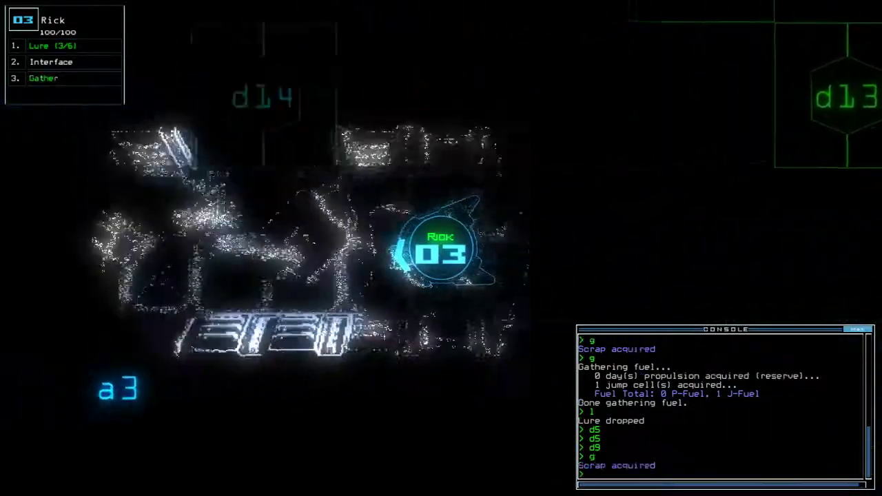
text(g)
key(Return)
text(g)
key(Return)
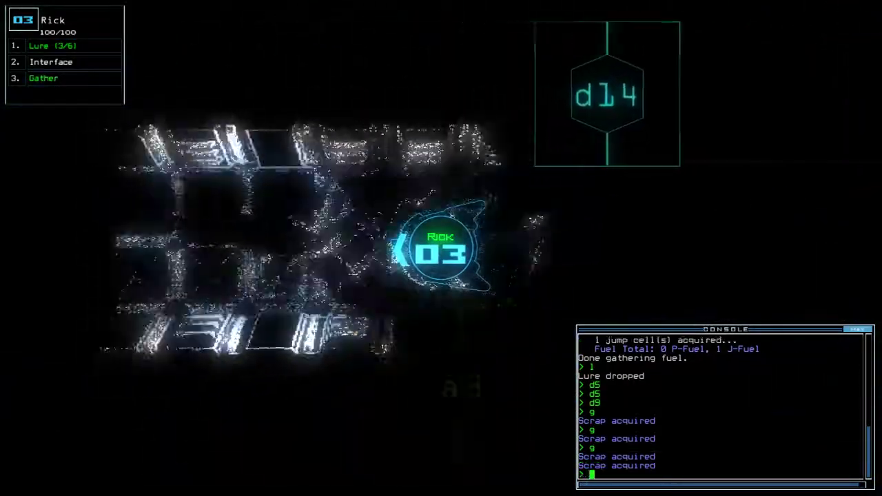
text(g)
key(Return)
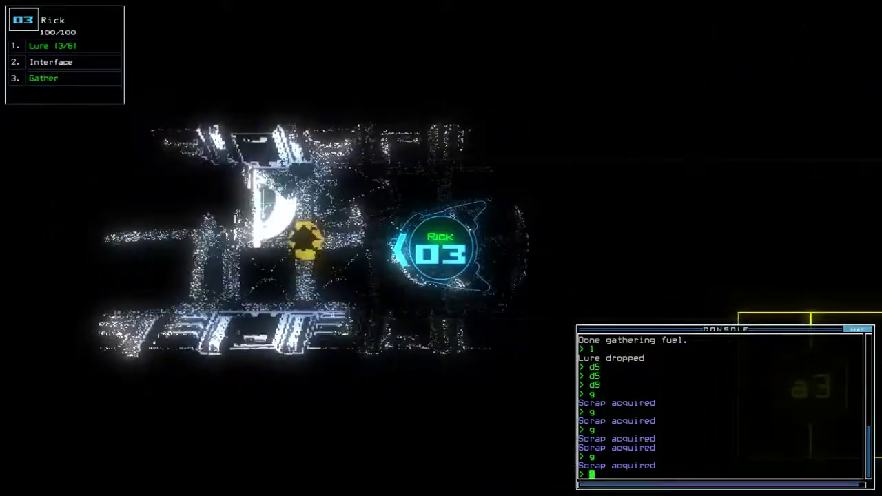
text(gg)
key(Return)
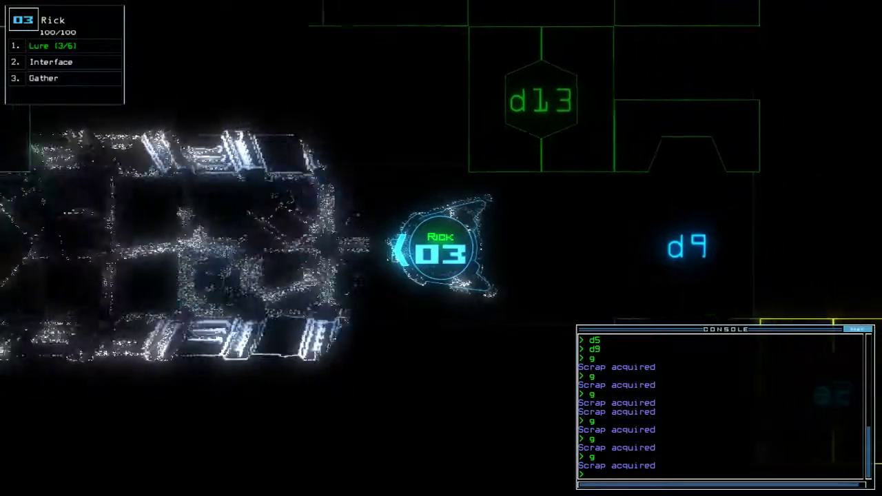
text(d9)
Toggle d9, pick up two lures for 5/6, close doors, and order departure.
key(Return)
text(i)
key(Return)
text(pickup)
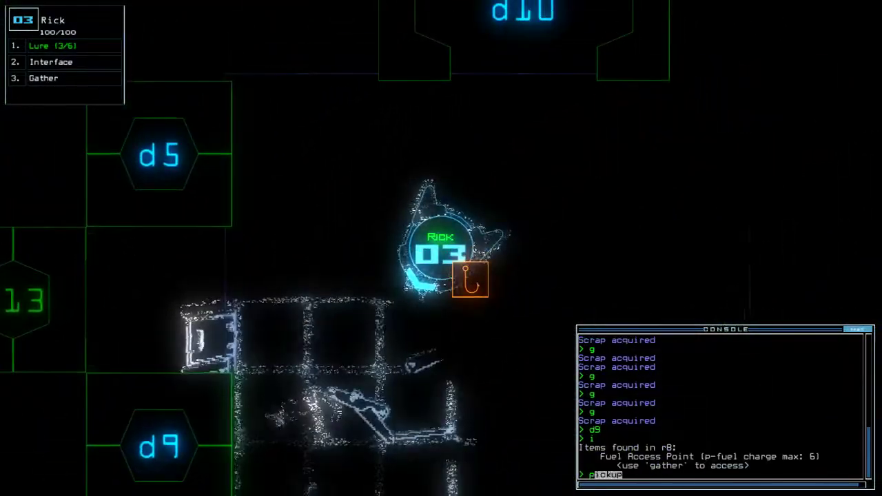
key(Return)
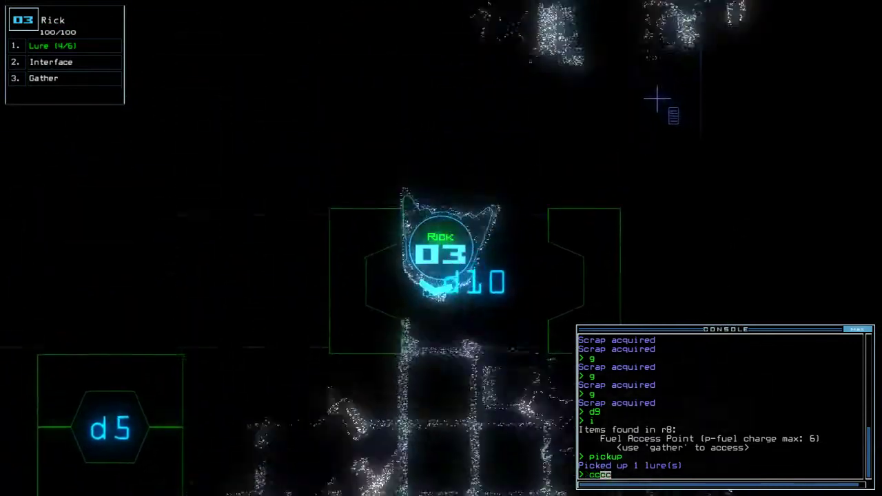
text(cc)
key(Return)
text(pickup)
key(Return)
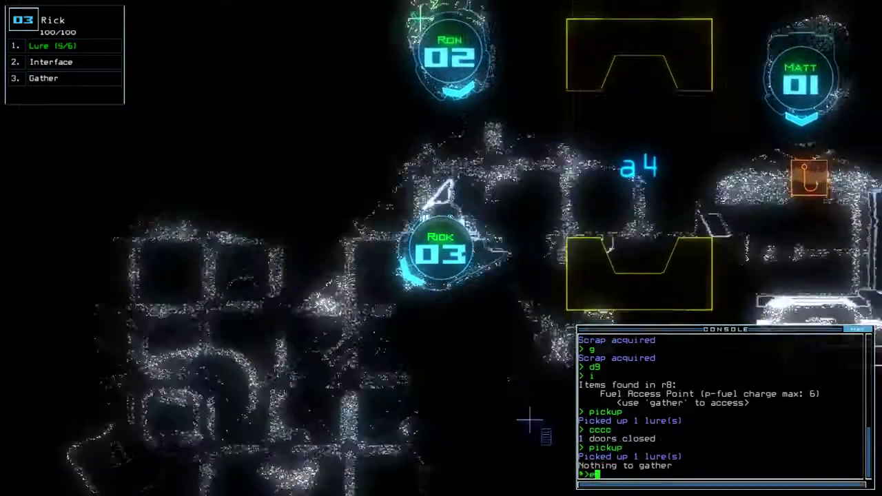
text(e)
key(Return)
Dismiss the leave-behind warning, recall drones, grab the last lure, and redock at a1.
key(Left)
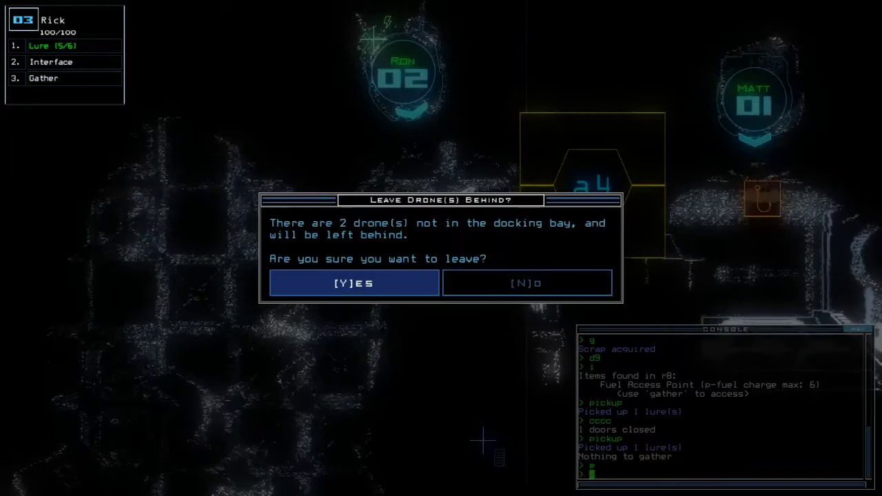
key(Return)
text(en)
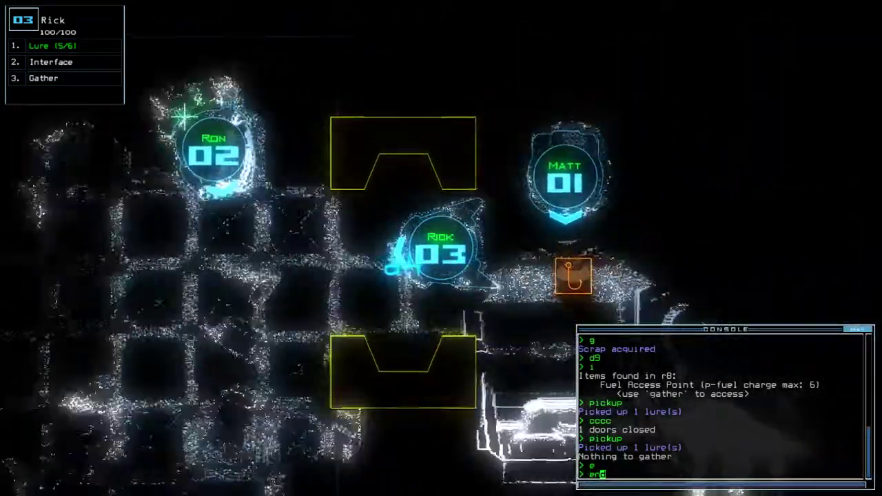
text(d)
key(Return)
text(pickup)
key(Return)
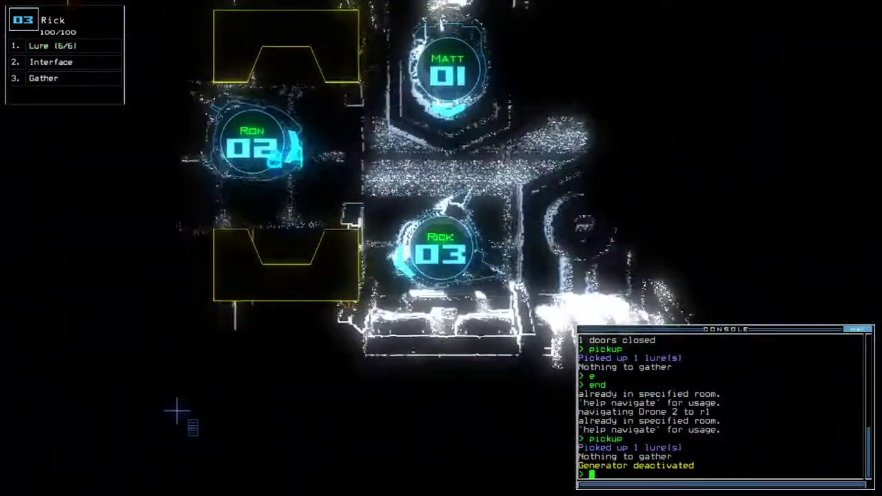
text(dd a1)
key(Return)
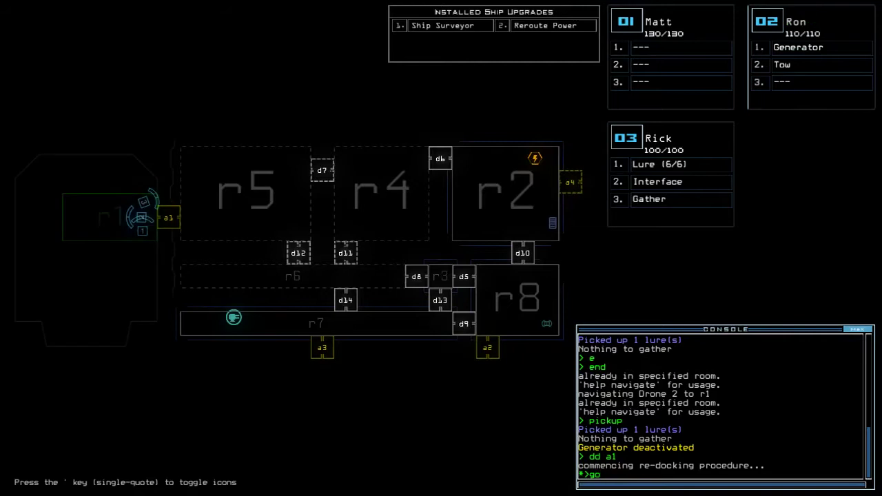
key(Return)
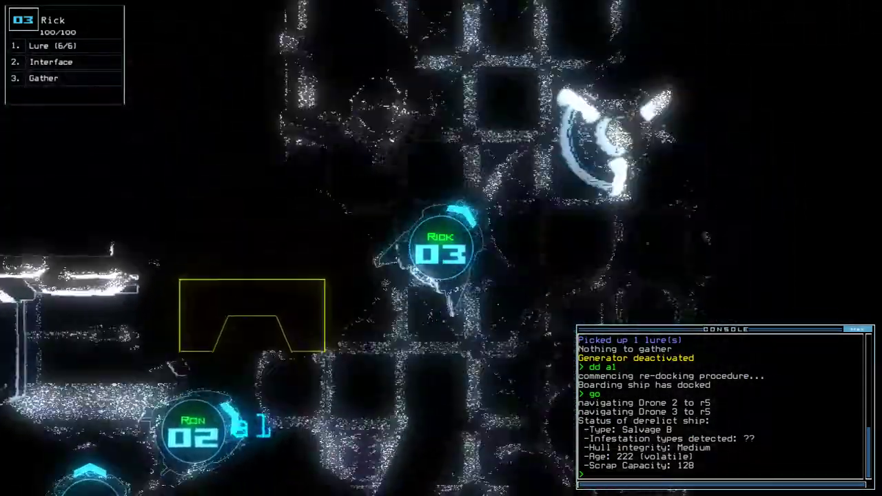
text(g)
Gather scrap twice and drop a lure to draw out the infestation.
key(Return)
text(g)
key(Return)
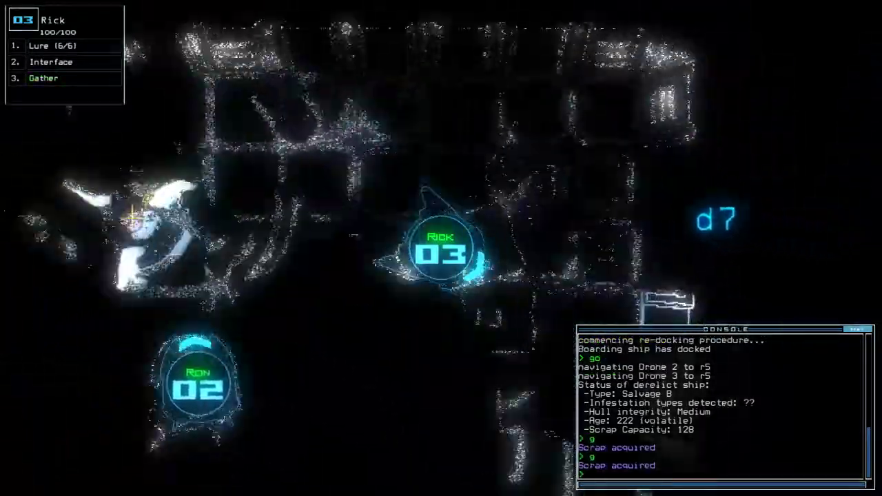
text(l)
key(Return)
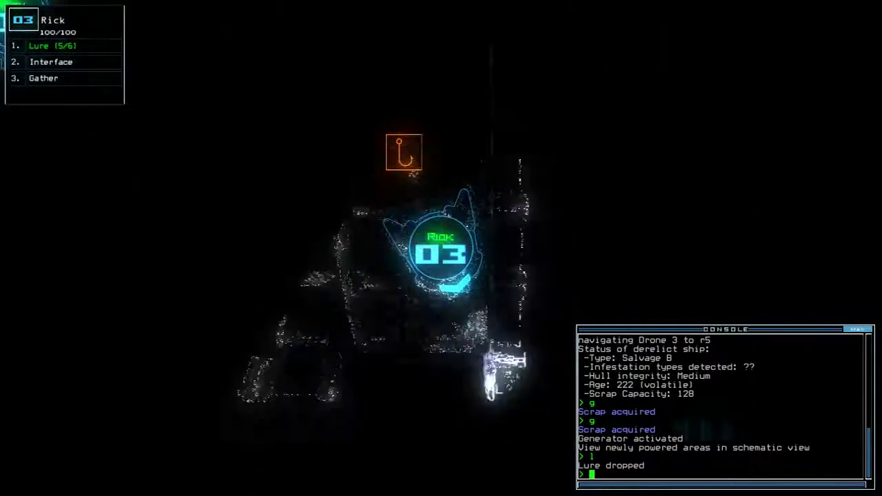
key(Tab)
key(Tab)
text(d12)
Open d12, briefly open d7 to expose the infestation, retrieve the lure, recall drones.
key(Return)
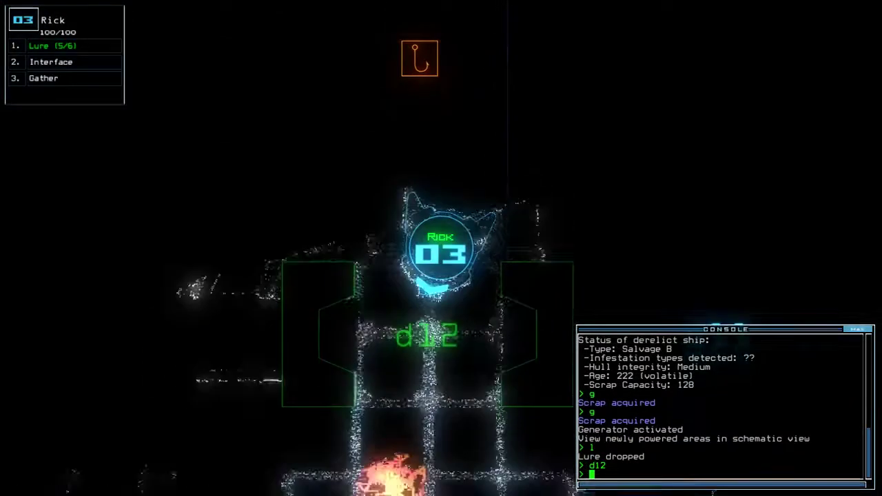
text(cccc)
key(Return)
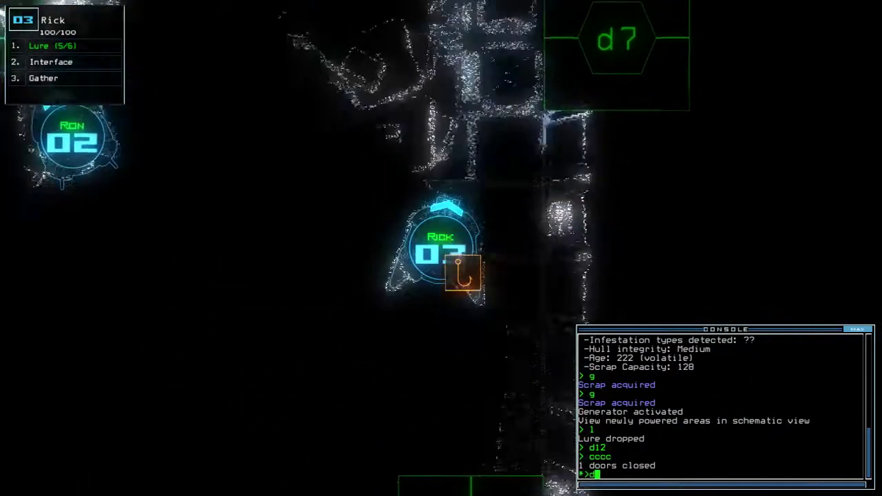
text(d7)
key(Return)
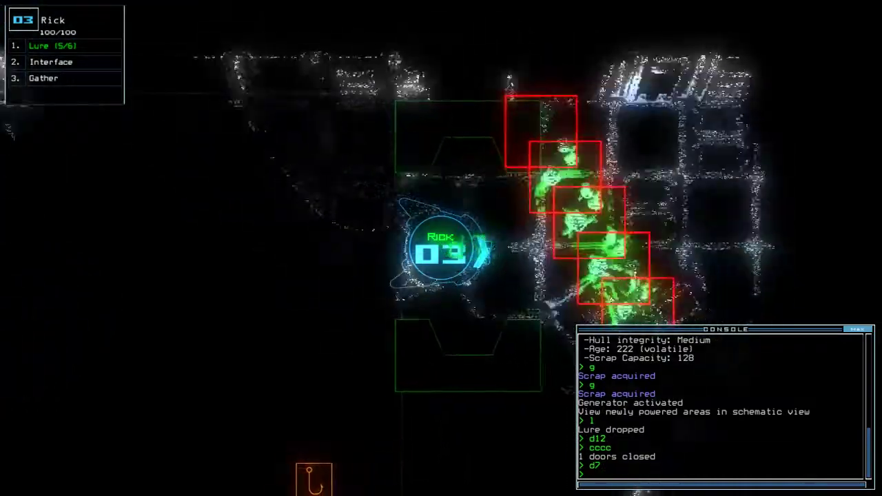
text(d7)
key(Return)
text(pickup)
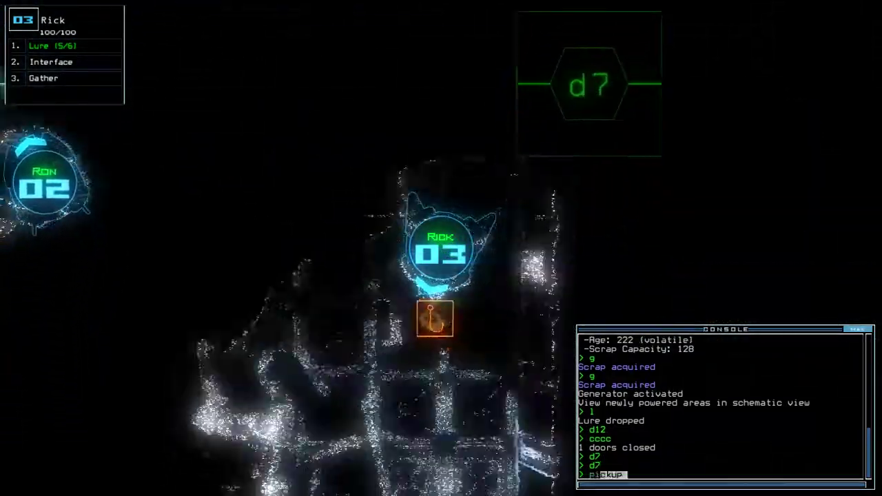
key(Return)
text(end)
key(Return)
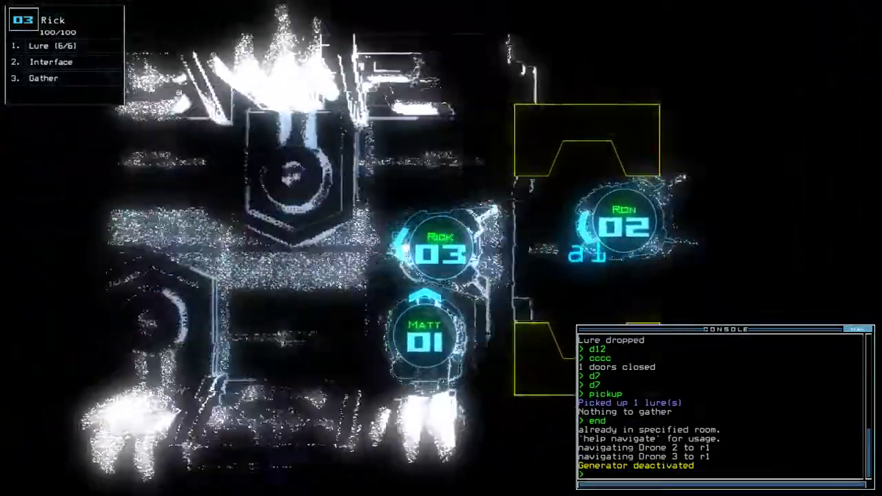
key(2)
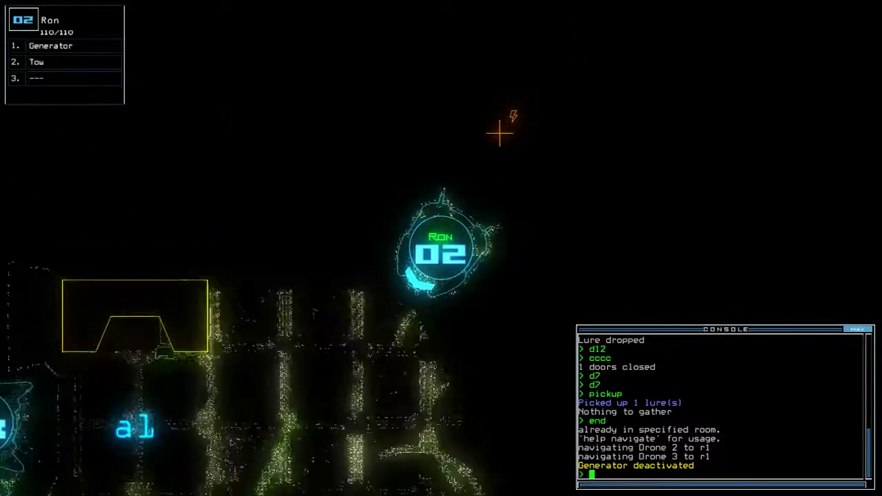
text(g)
Have Ron restart the generator, open d6, redock at a4, and open the r1 doors.
key(Return)
text(rer)
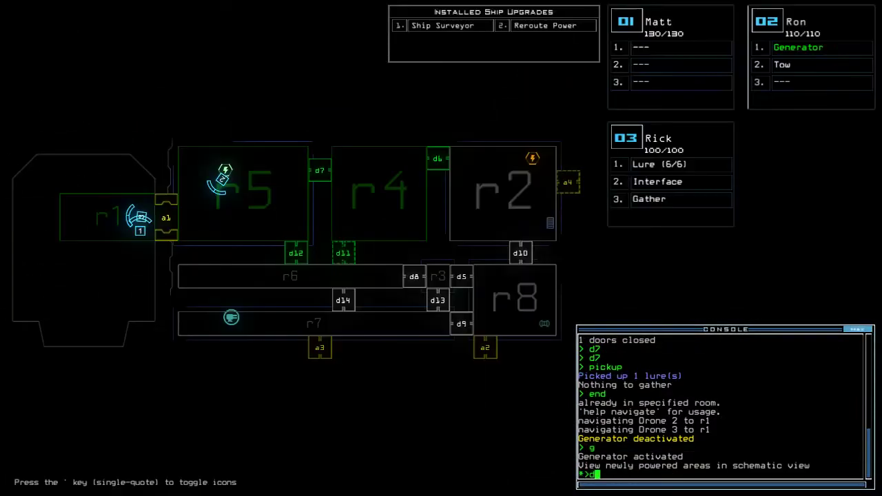
text(6)
key(Return)
text(d)
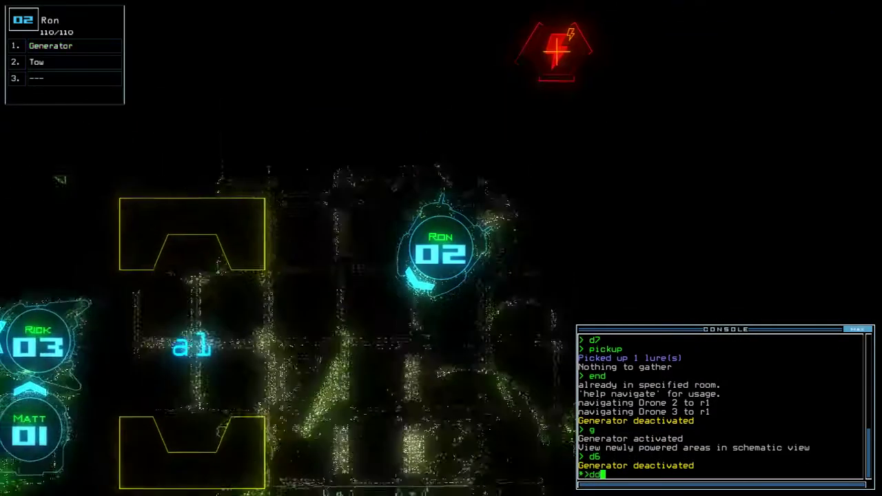
text( a4)
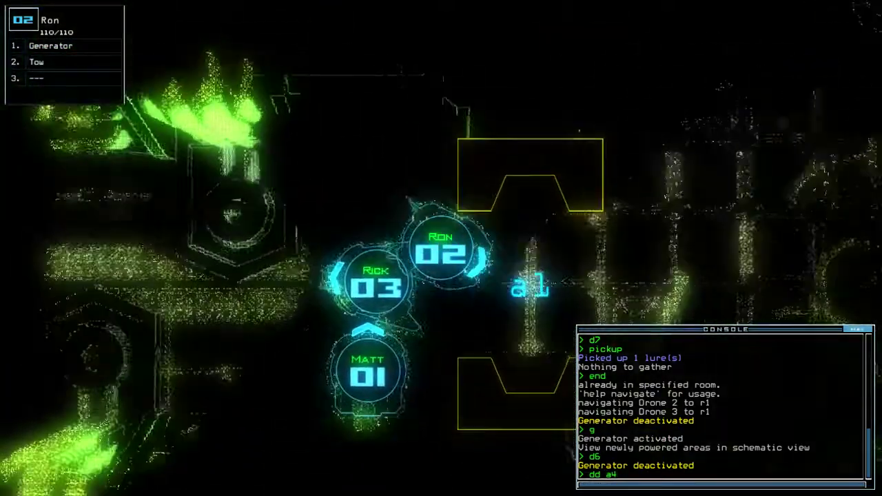
key(Return)
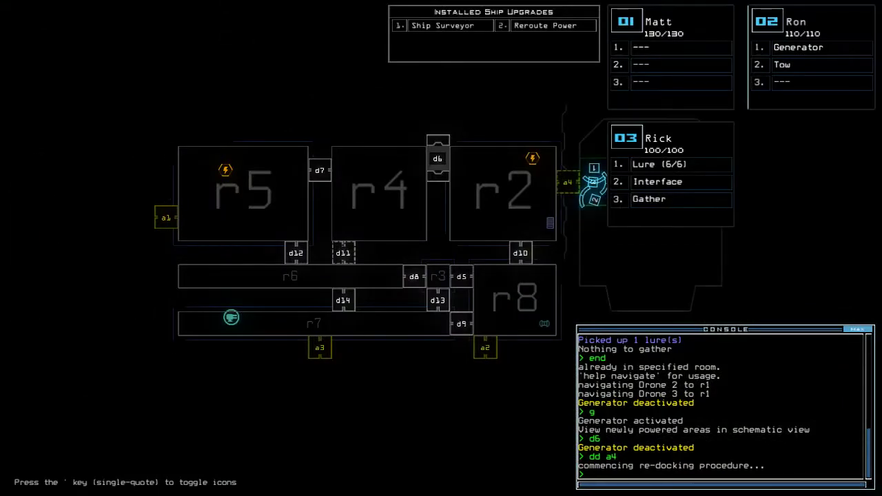
text(arr)
key(Return)
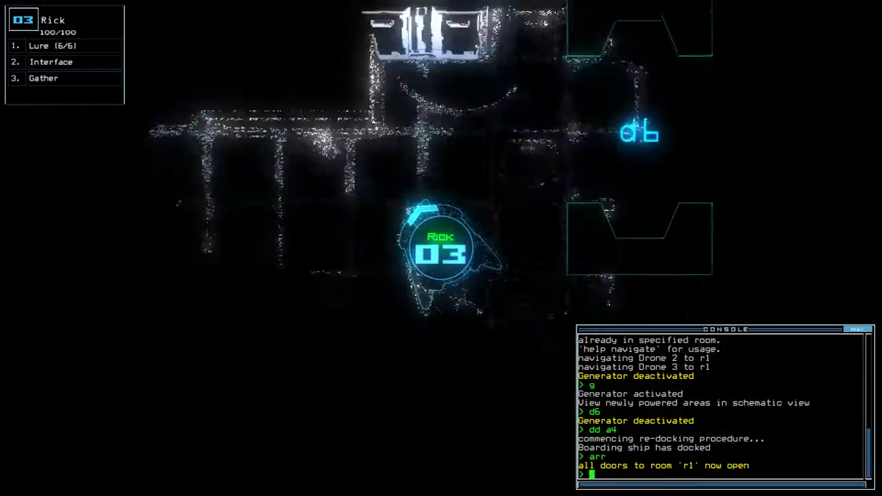
text(navigate 2)
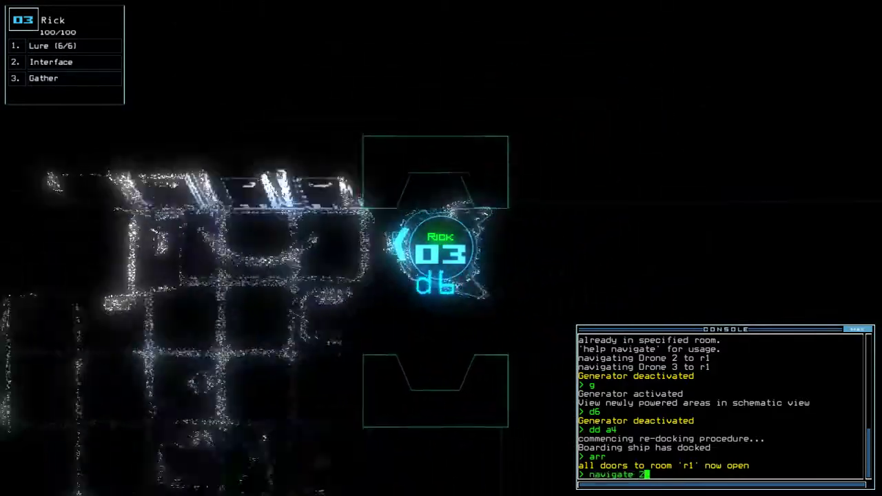
Send drone 2 to room r2, restart its generator, and close the nearby door.
key(Return)
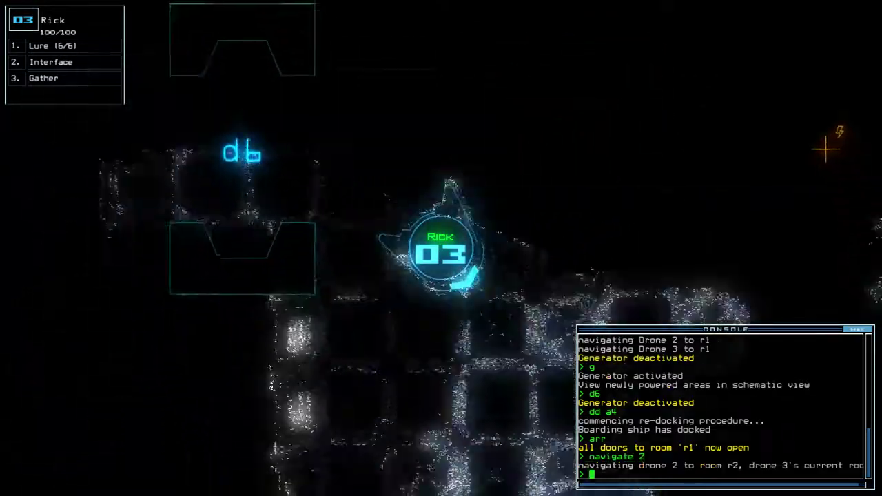
text(generator 2)
key(Return)
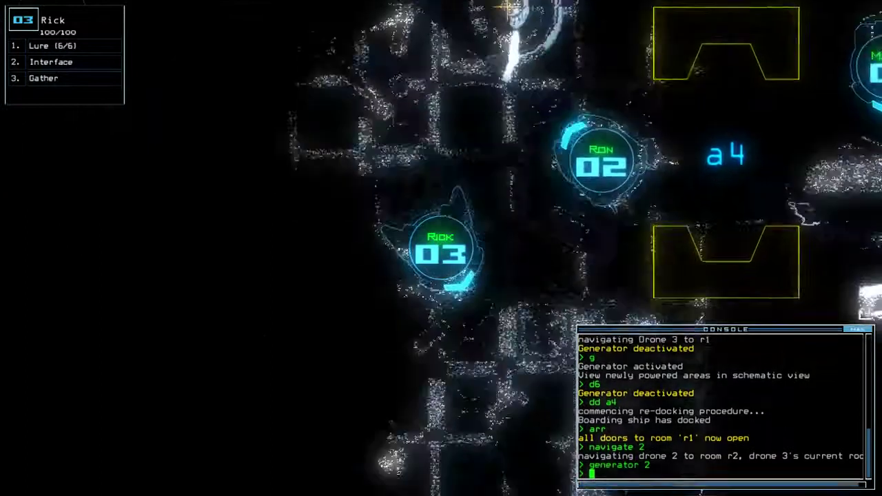
text(cccc)
key(Return)
key(Tab)
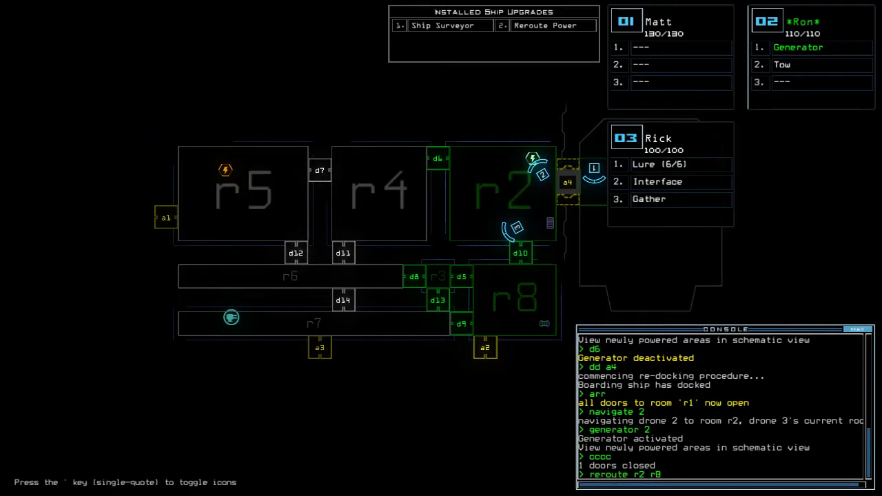
text(6)
Reroute power to rooms r2, r8 and r7, and open door d14.
key(Return)
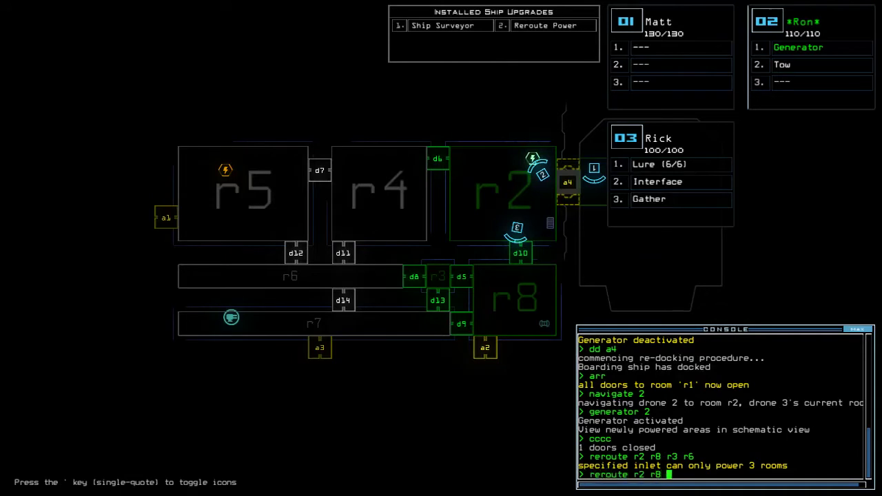
text(7)
key(Return)
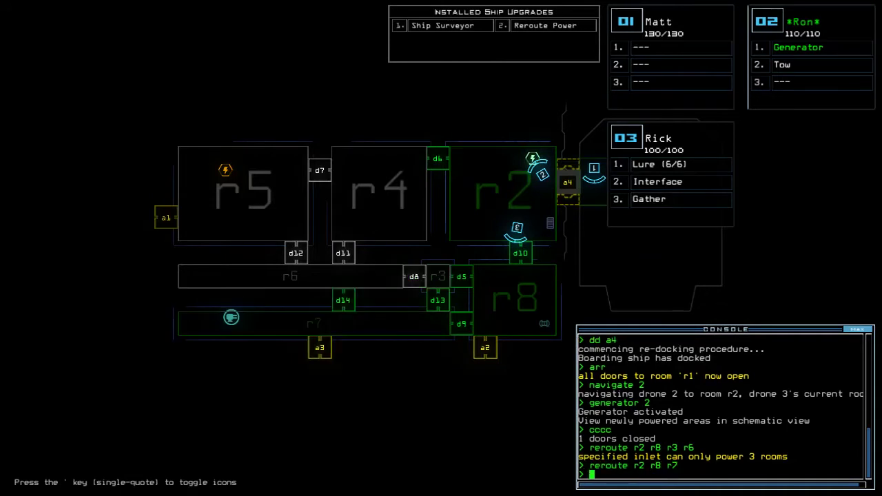
text(4)
key(Return)
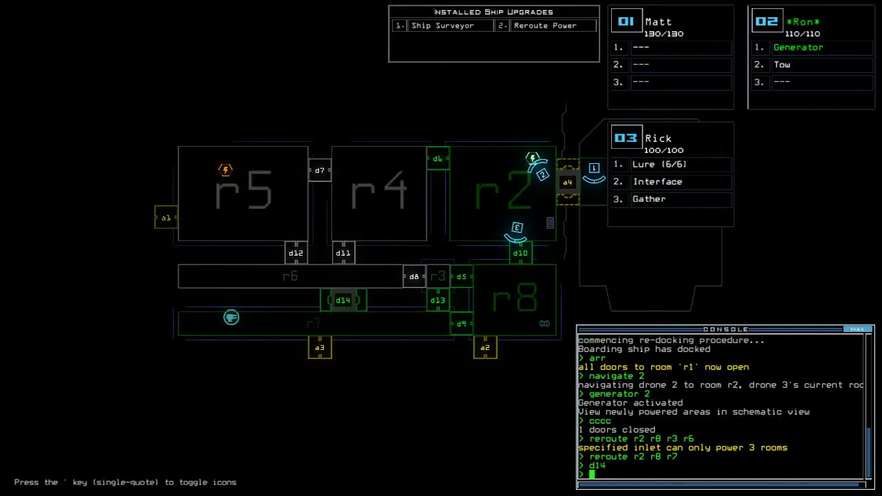
key(ctrl+3)
text(dda)
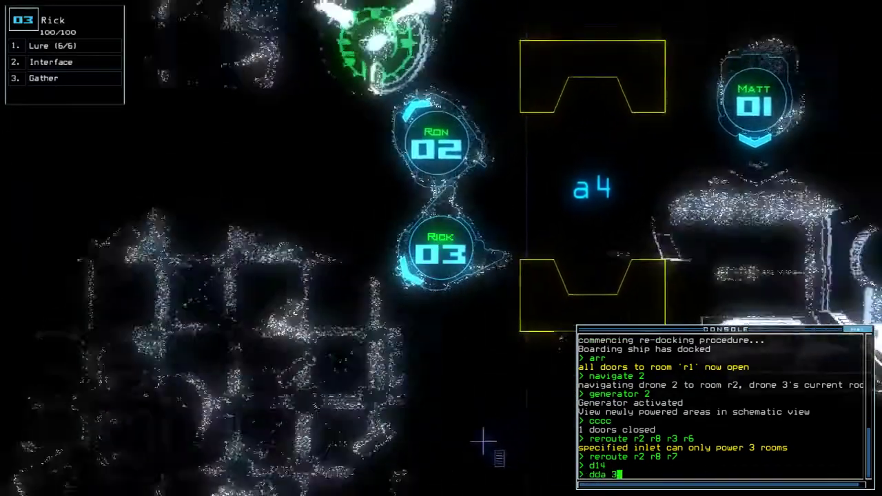
Dock briefly at airlock a3, opening and then closing the r1 doors.
key(BackSpace)
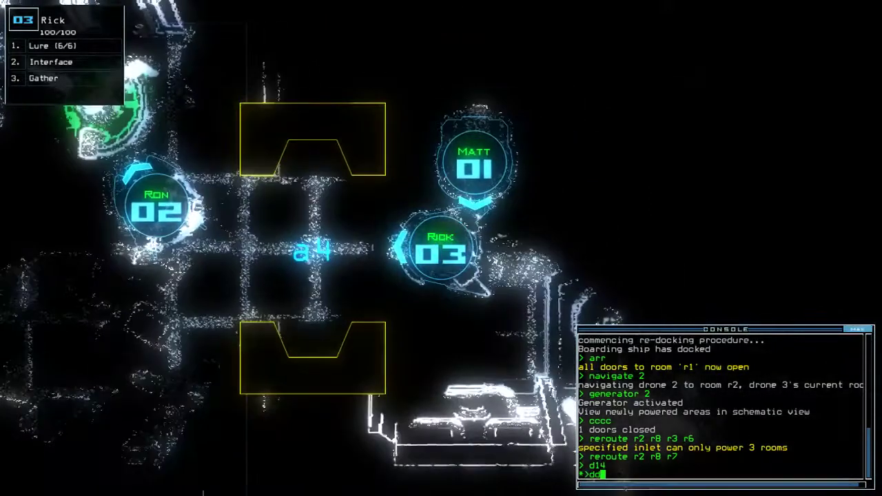
text( a3)
key(Return)
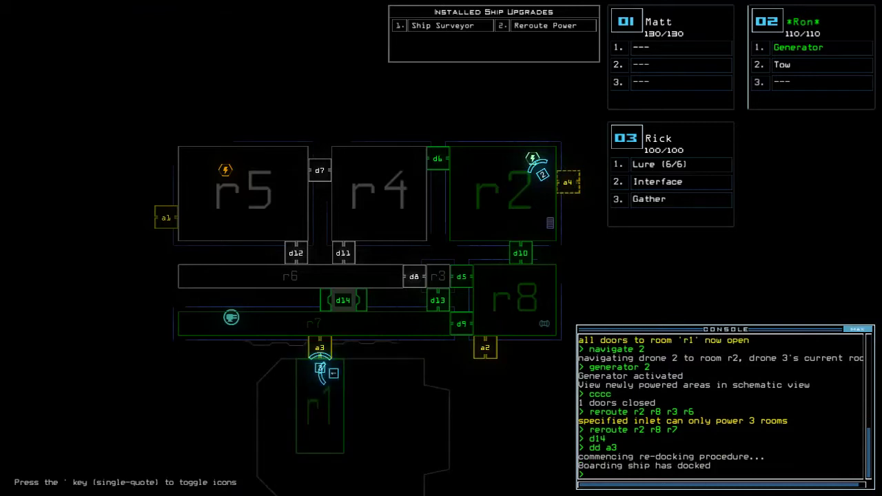
text(arr)
key(Return)
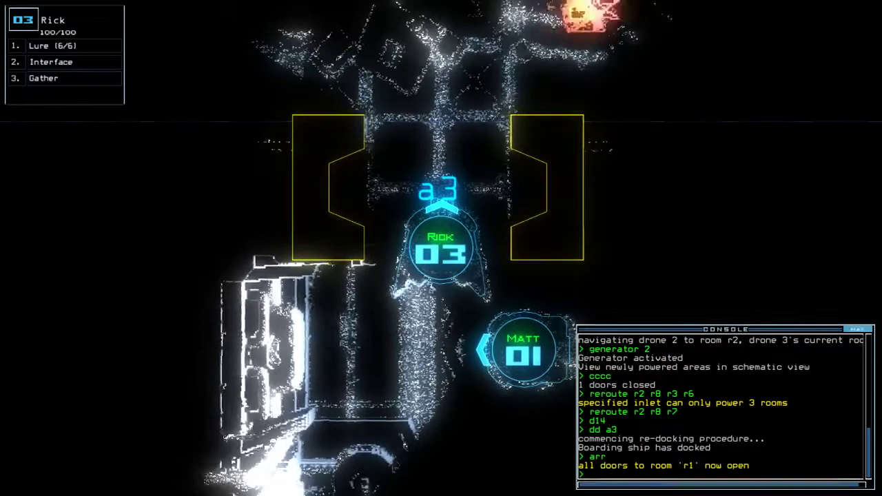
text(vv)
key(Return)
text(4)
Redock at a4, reroute power to r2, r8 and r3, and open r1's doors.
key(Return)
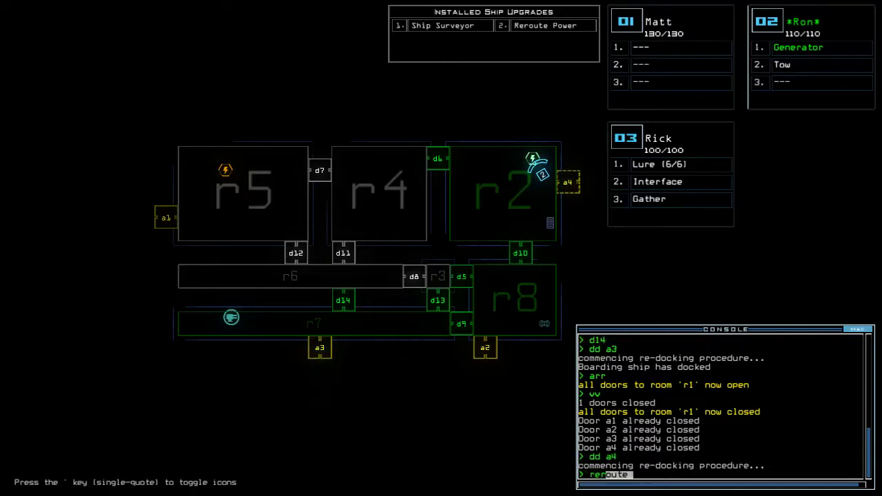
text(r3)
key(Return)
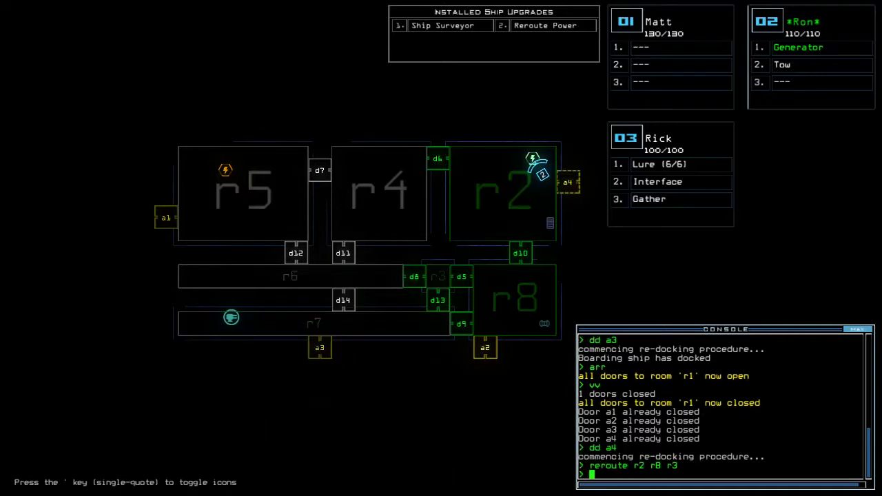
text(rr)
key(Return)
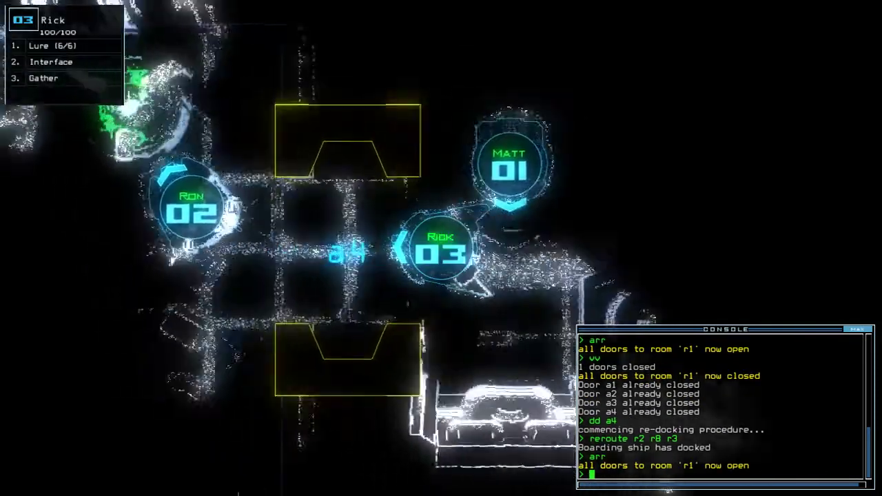
Open doors d10, d5 and d8 for drone 3.
key(Down)
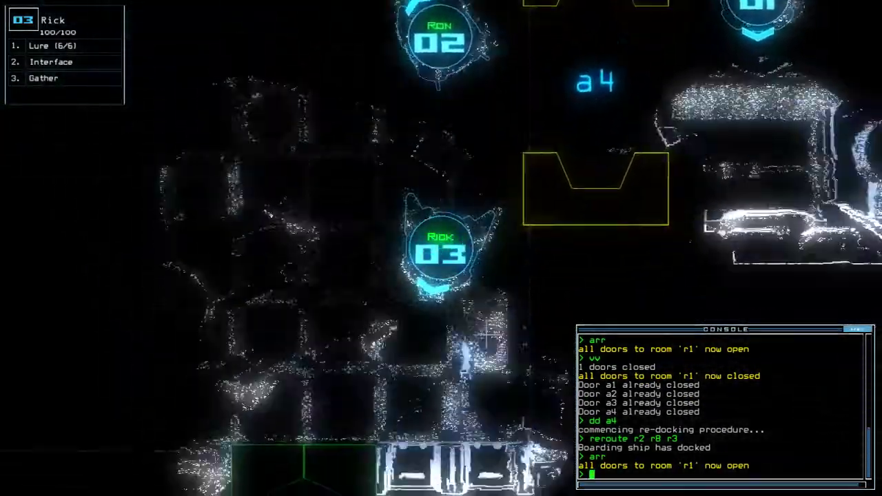
text(d10)
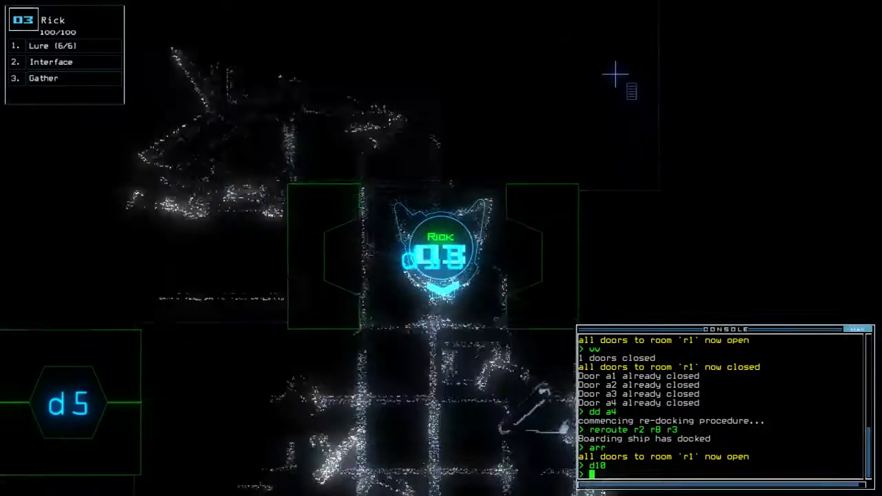
key(Return)
text(d5)
key(Return)
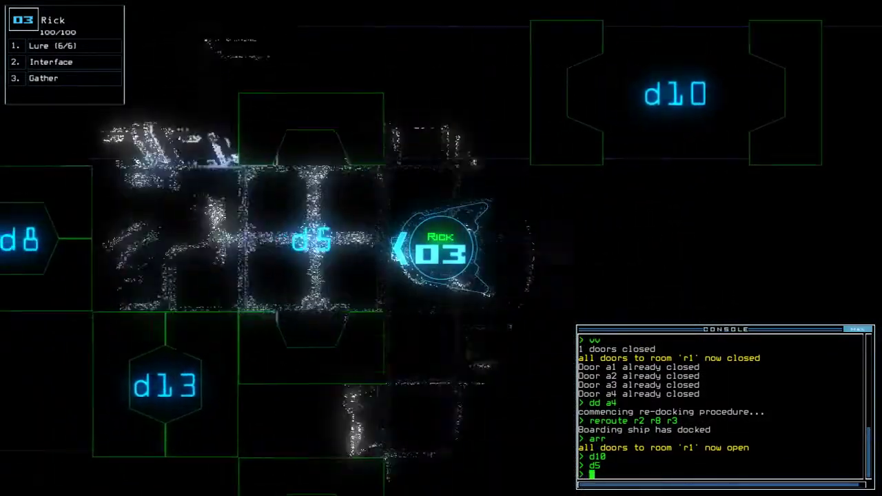
text(d8)
key(Return)
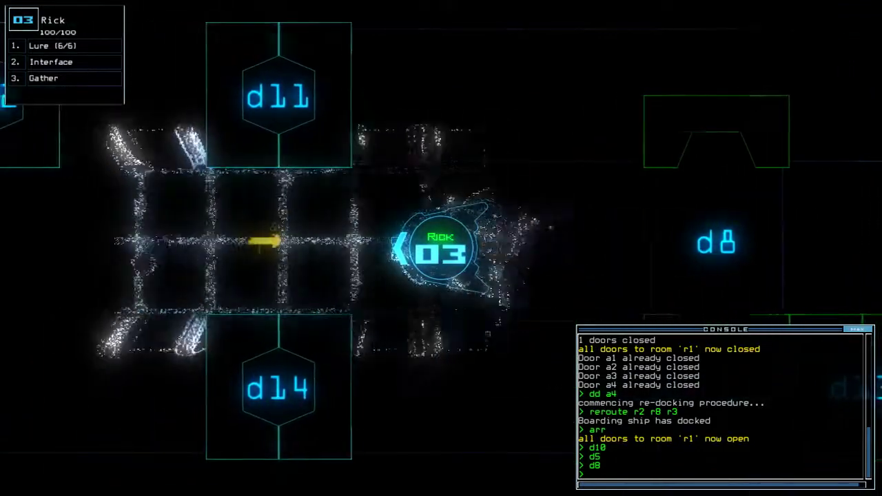
text(g)
Gather scrap four times with drone 3 while drone 2 navigates to room r6.
key(Return)
text(navigate 2)
key(Return)
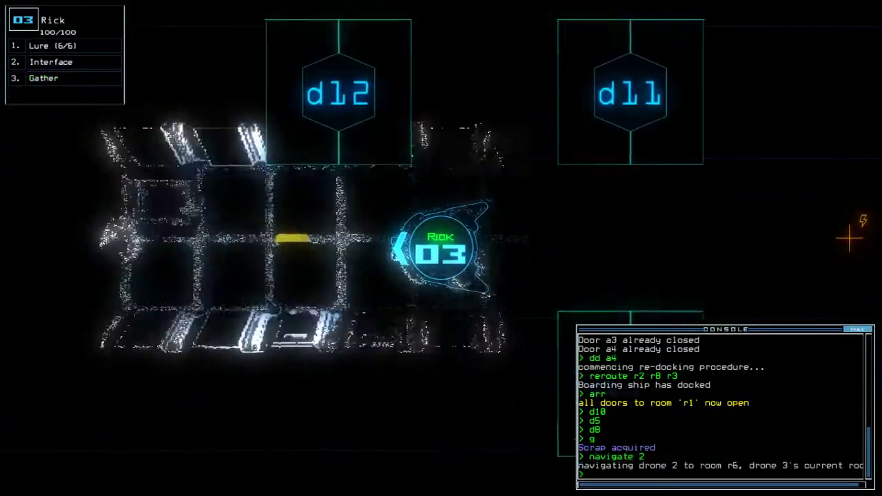
text(g)
key(Return)
text(g)
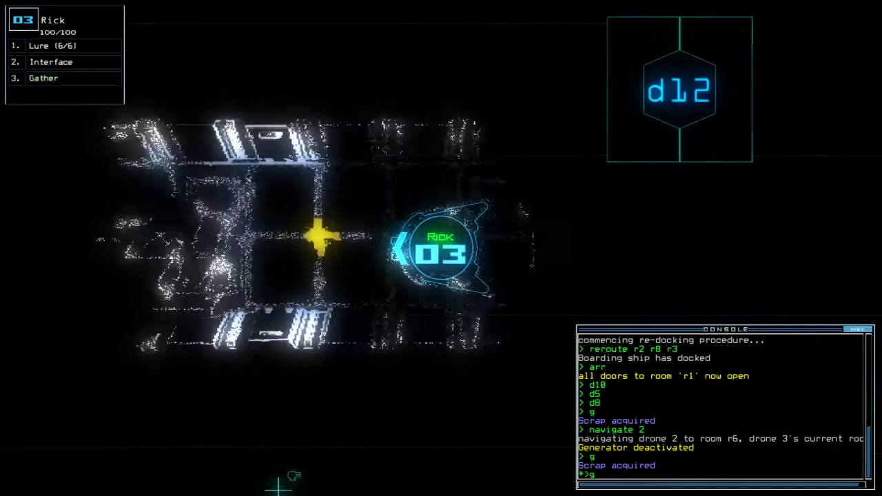
key(Return)
text(g)
key(Return)
key(Tab)
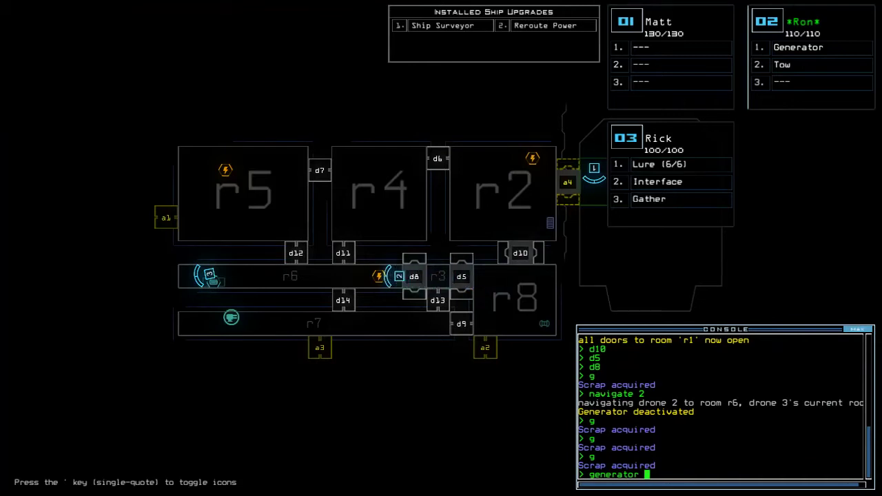
Reactivate the generator, pulse room defenses to kill an enemy, and recall drones 2 and 3 to r1.
key(Return)
key(Tab)
text(r)
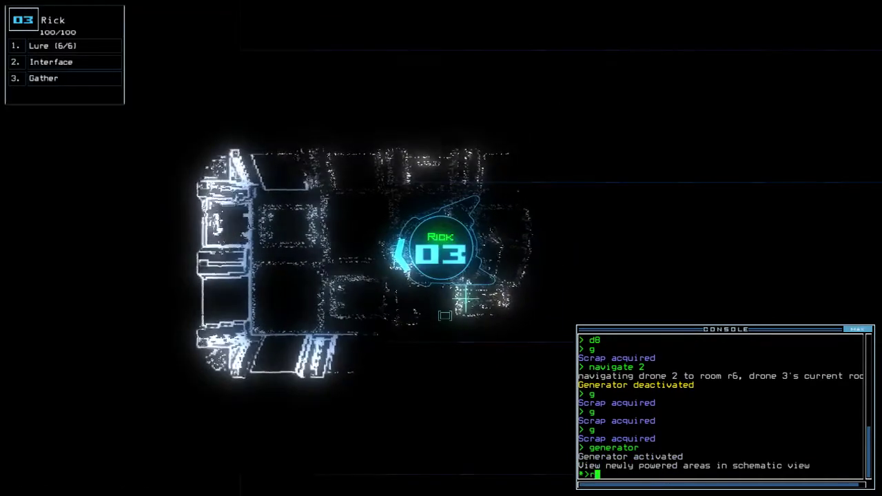
text(dct)
key(Return)
text(df)
key(Return)
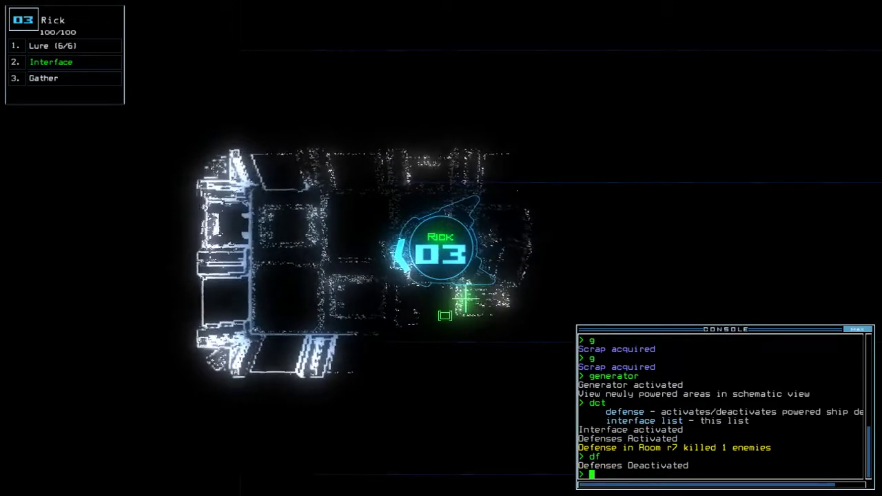
text(end)
key(Return)
Leave the derelict and dismiss the 910 daily challenge score to reach the leaderboard.
key(Tab)
text(ou)
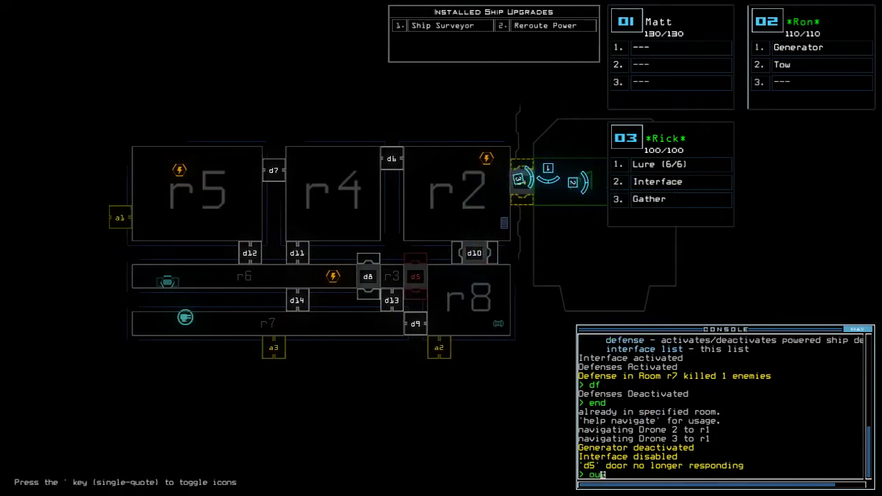
text(t)
key(Return)
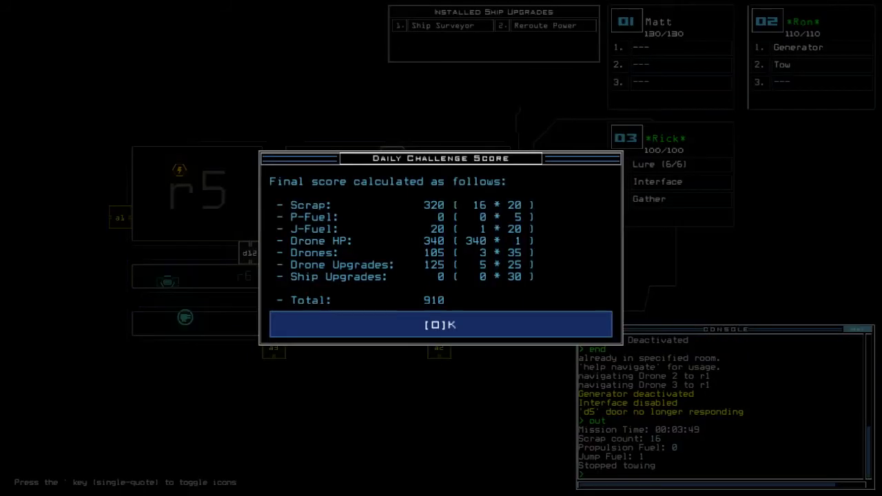
key(Return)
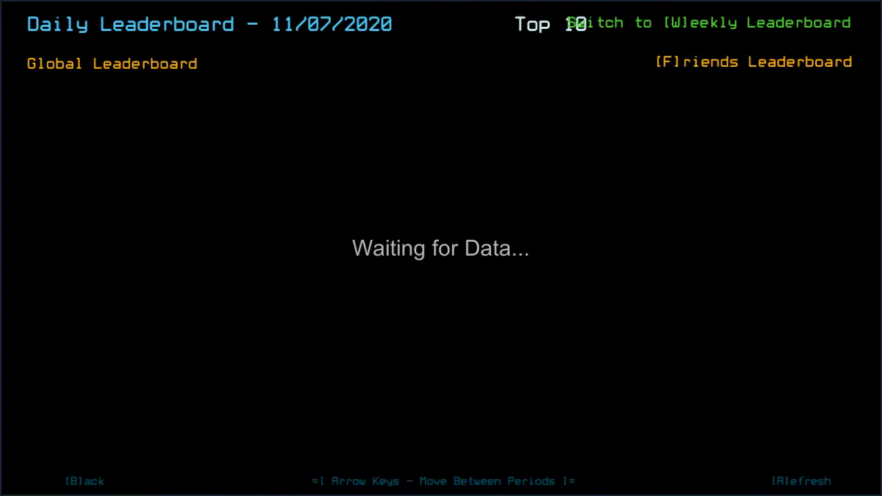